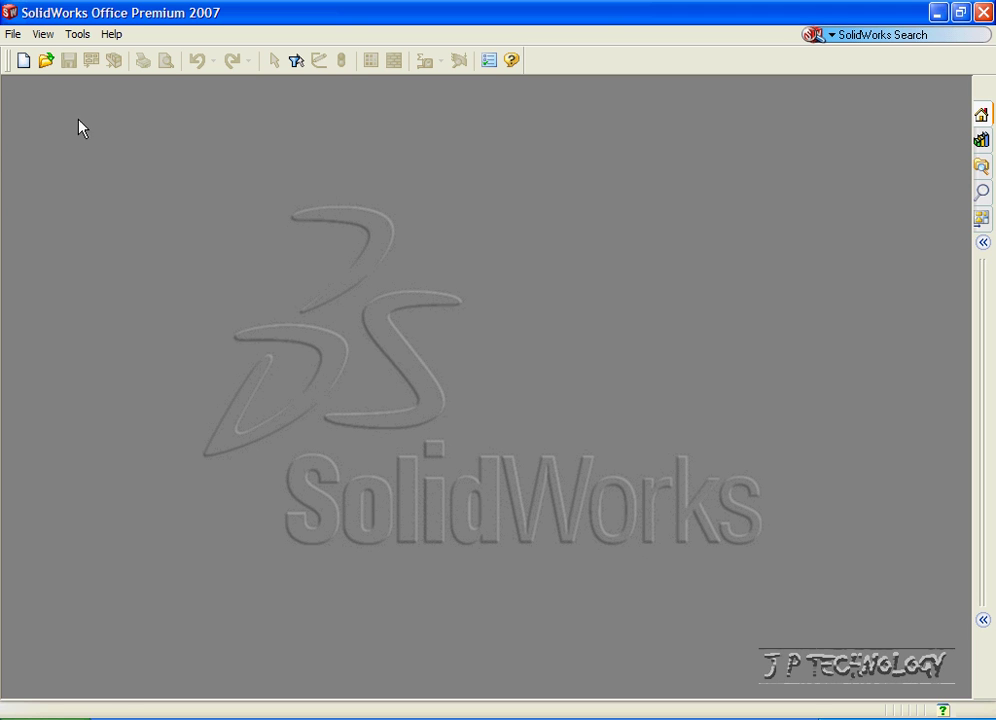
Create a new assembly from the ASM-MM-ANSI template and turn on the display of origins
{"action": "left_click", "coordinate": [13, 34]}
{"action": "left_click", "coordinate": [38, 57]}
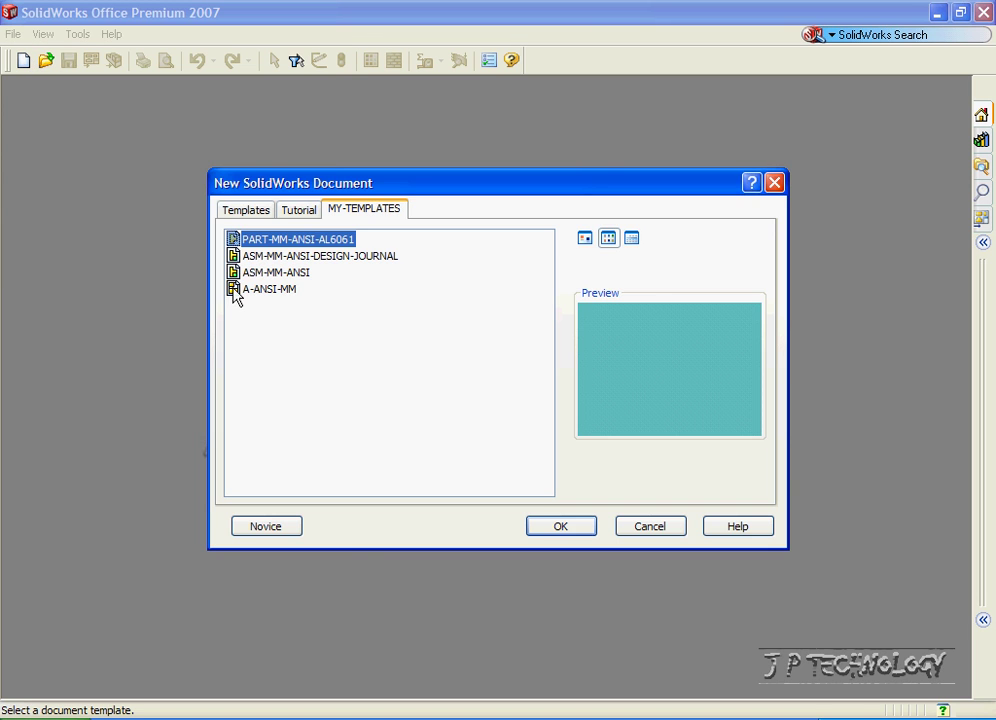
{"action": "left_click", "coordinate": [272, 273]}
{"action": "left_click", "coordinate": [561, 526]}
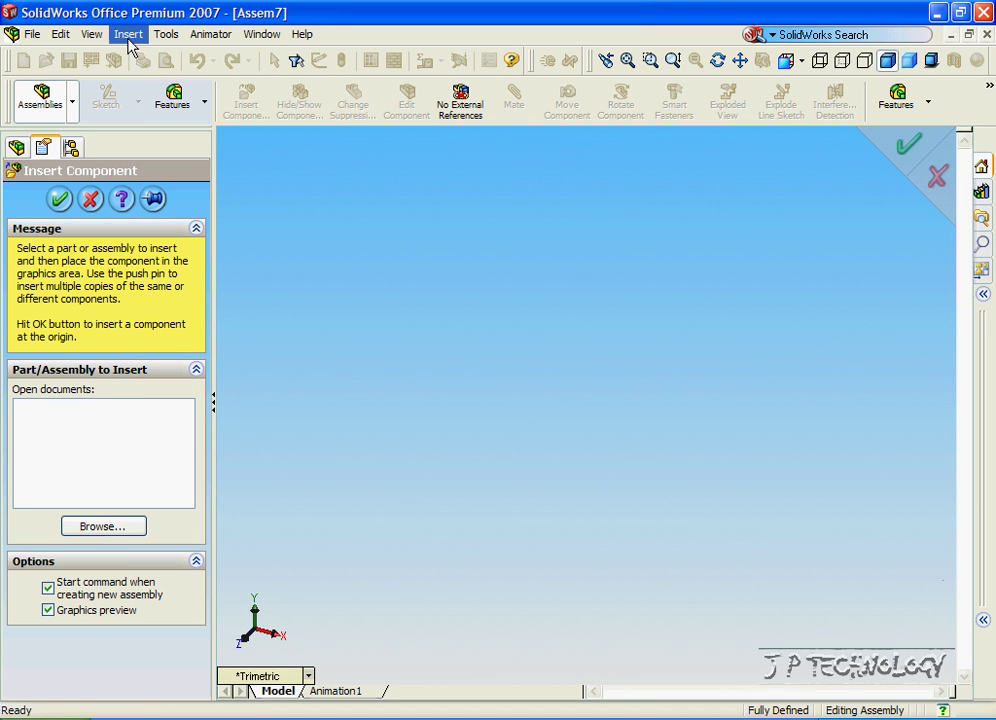
{"action": "left_click", "coordinate": [91, 35]}
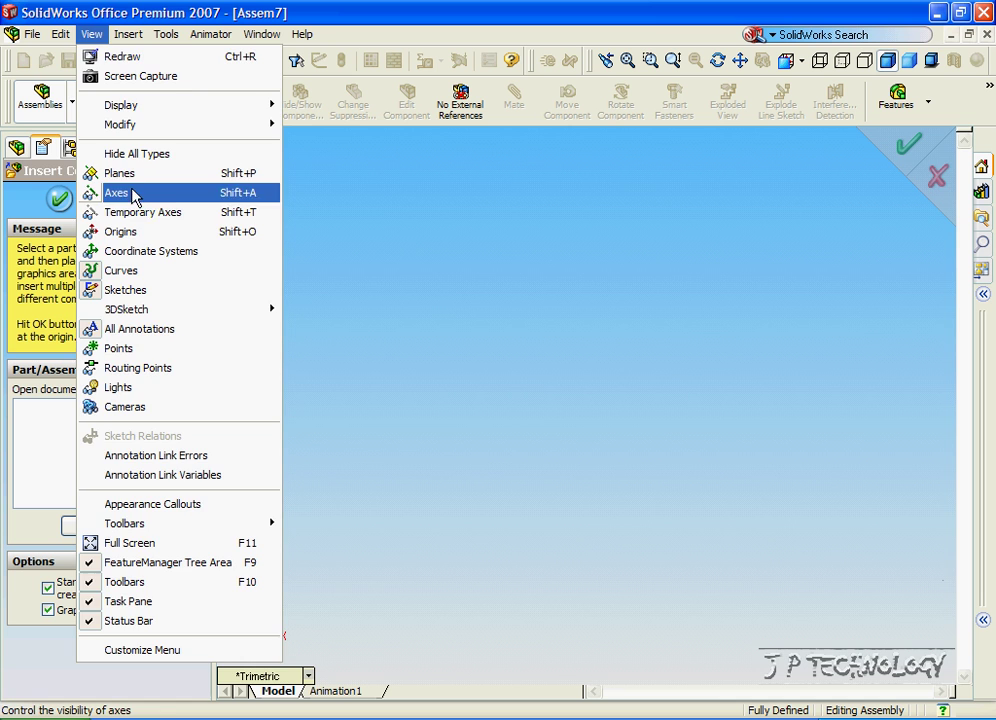
{"action": "left_click", "coordinate": [129, 232]}
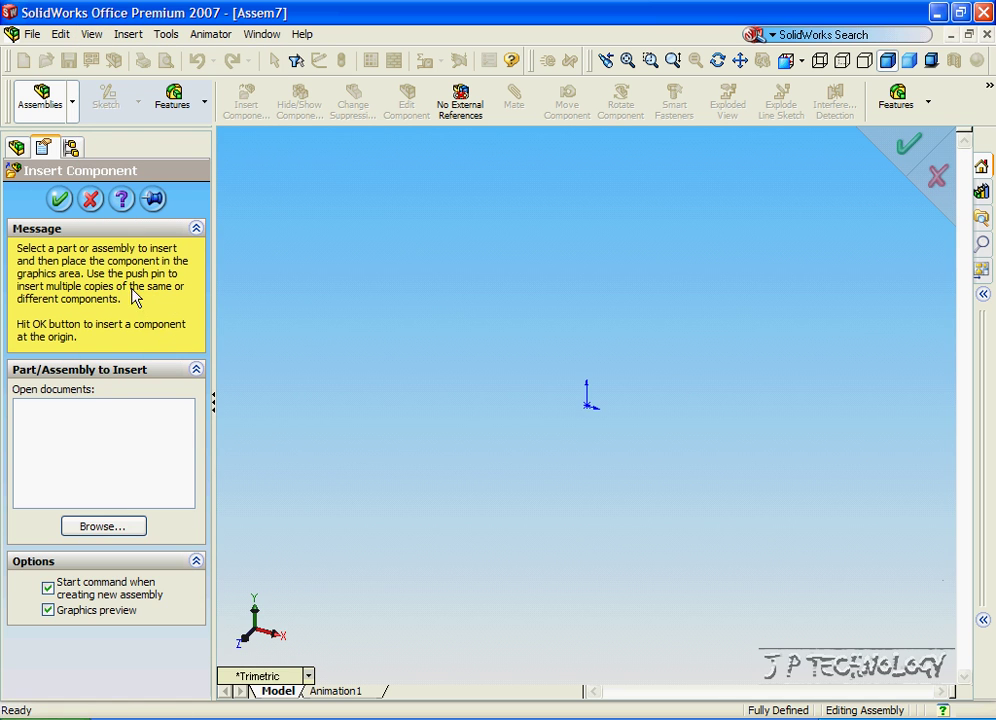
Insert the part Telescopic 60.SLDPRT into the assembly, placing it around the assembly origin as the first component
{"action": "left_click", "coordinate": [86, 530]}
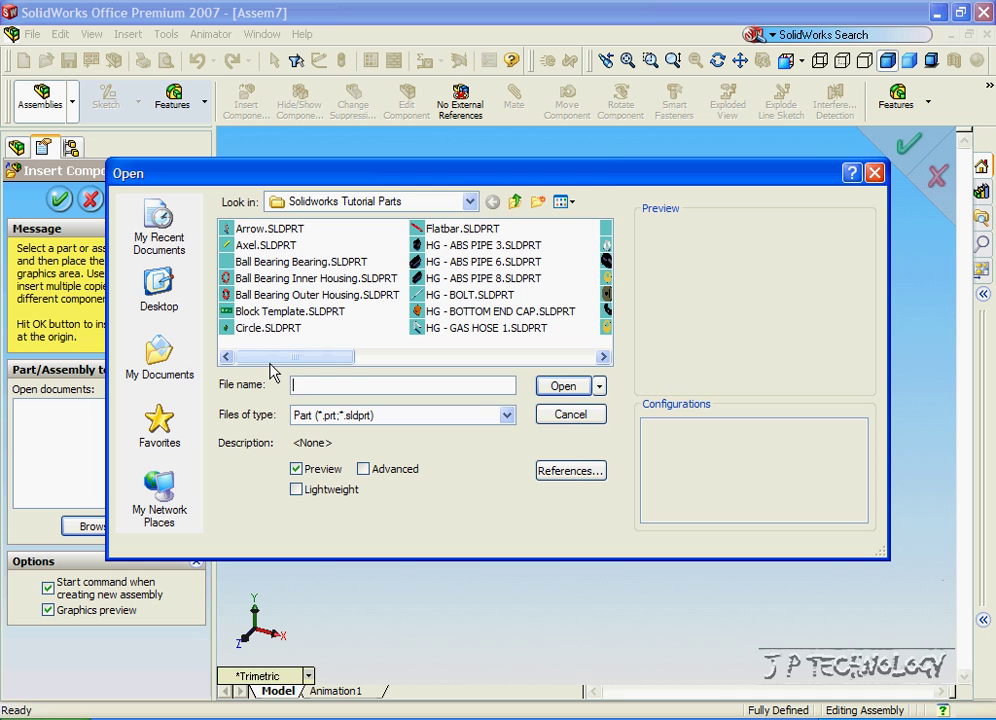
{"action": "left_click_drag", "start_coordinate": [257, 358], "coordinate": [522, 356]}
{"action": "left_click", "coordinate": [287, 312]}
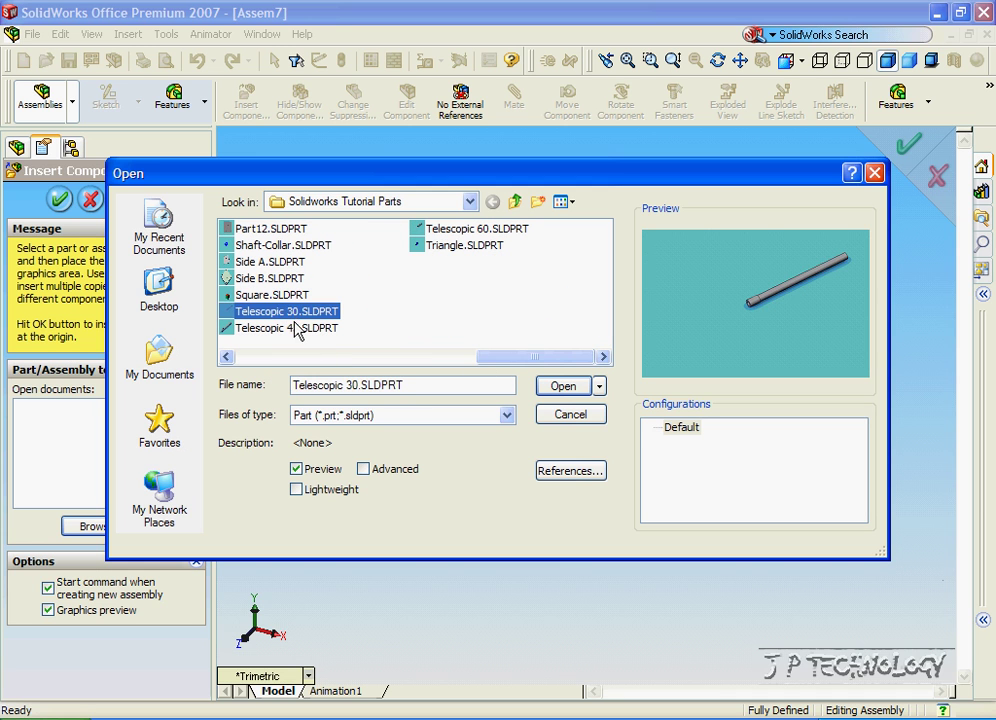
{"action": "left_click", "coordinate": [293, 330]}
{"action": "left_click", "coordinate": [465, 229]}
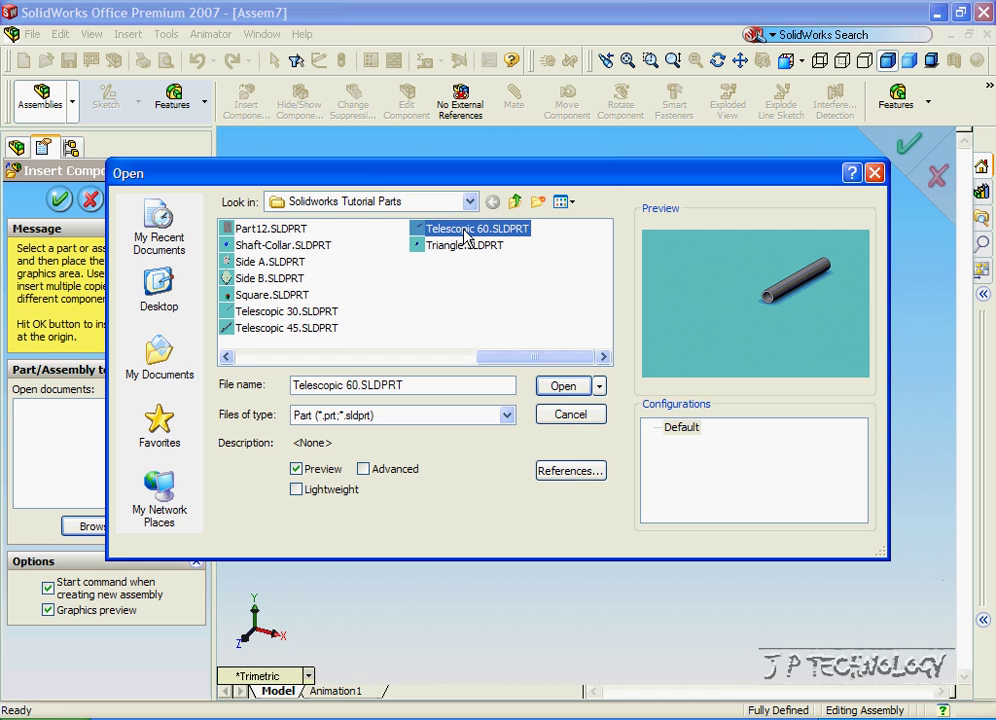
{"action": "left_click", "coordinate": [563, 388]}
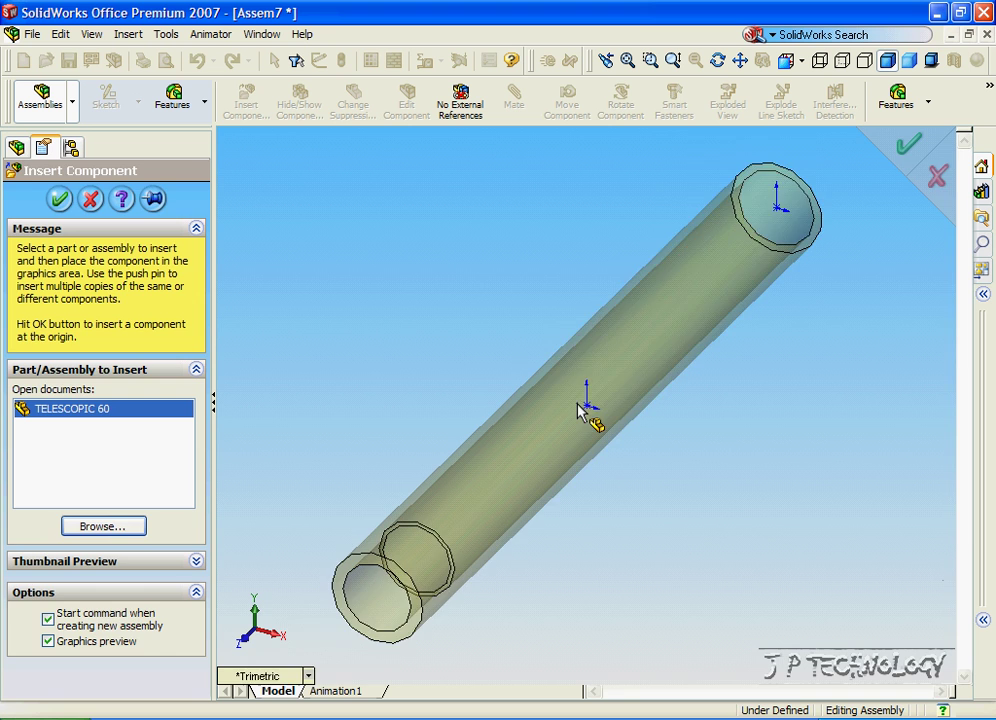
{"action": "left_click", "coordinate": [590, 410]}
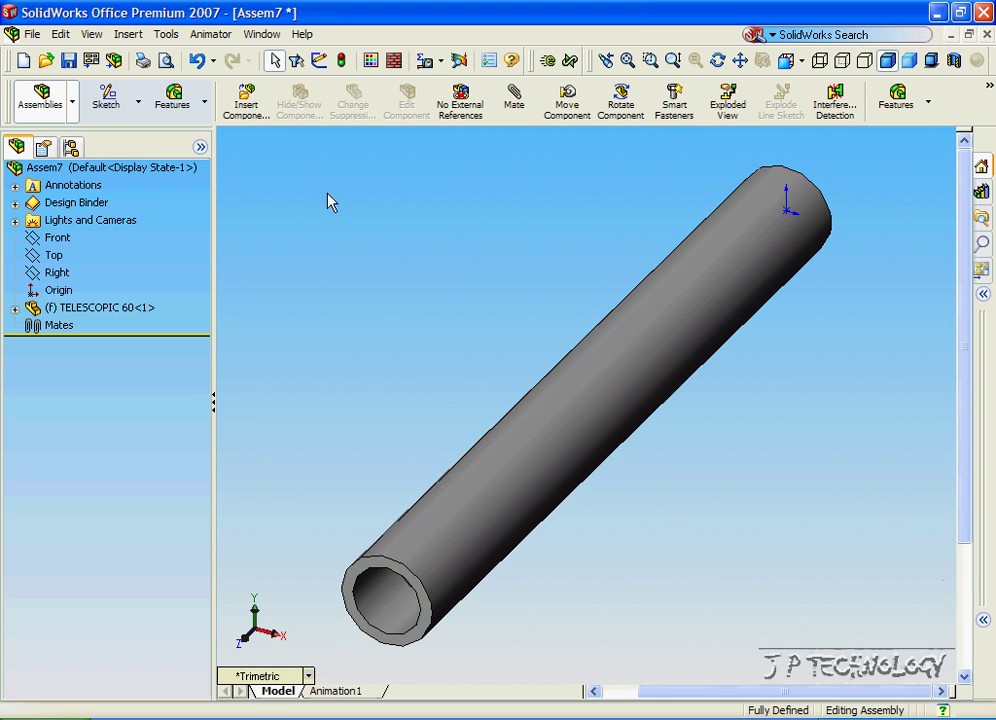
Insert the part Telescopic 45.SLDPRT and place it beside the Telescopic 60 tube
{"action": "left_click", "coordinate": [250, 113]}
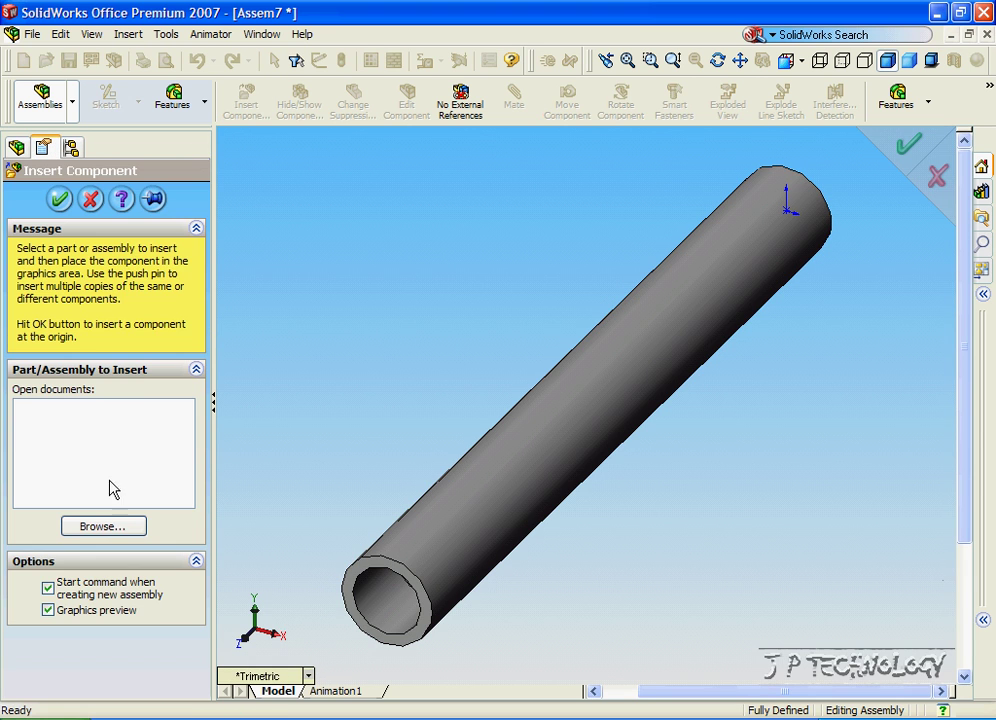
{"action": "left_click", "coordinate": [103, 526]}
{"action": "left_click_drag", "start_coordinate": [260, 358], "coordinate": [535, 388]}
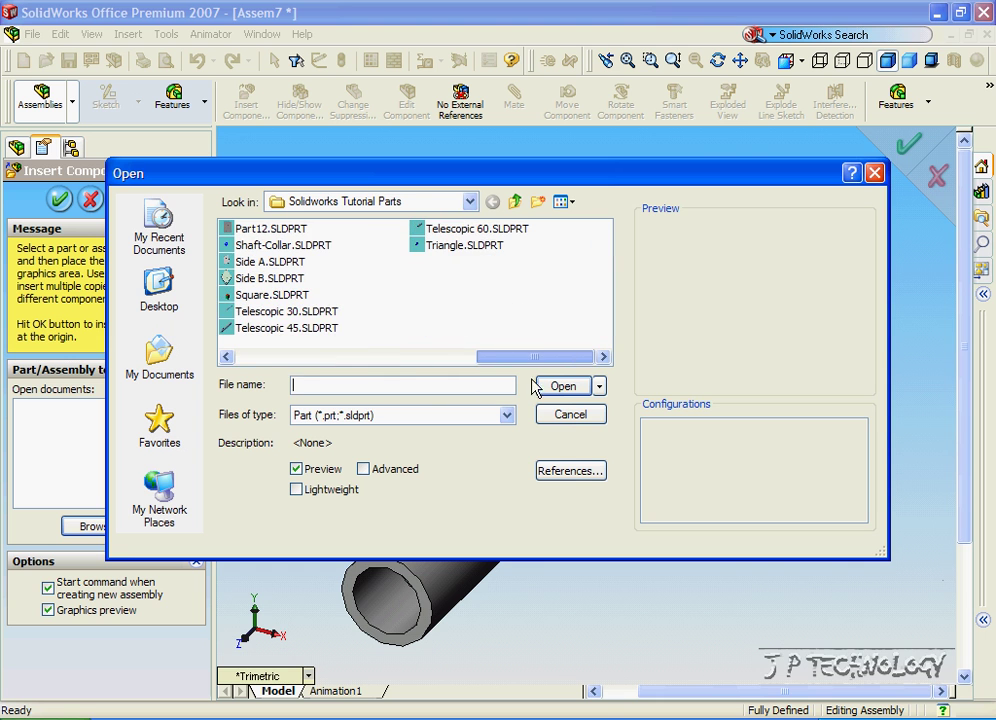
{"action": "left_click", "coordinate": [292, 328]}
{"action": "left_click", "coordinate": [550, 386]}
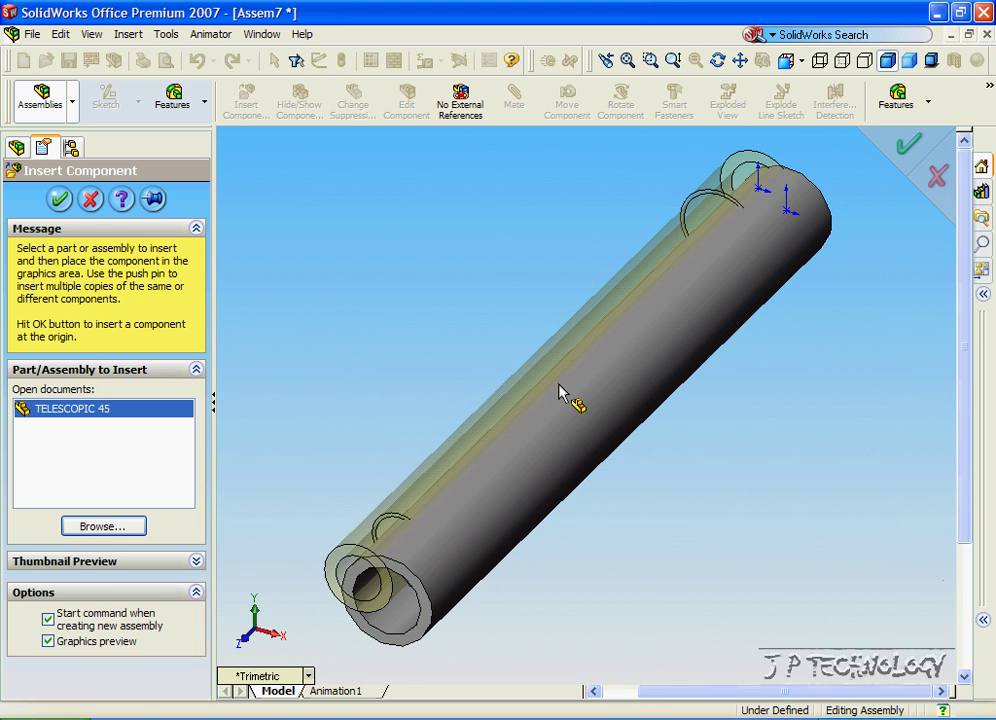
{"action": "left_click", "coordinate": [478, 340]}
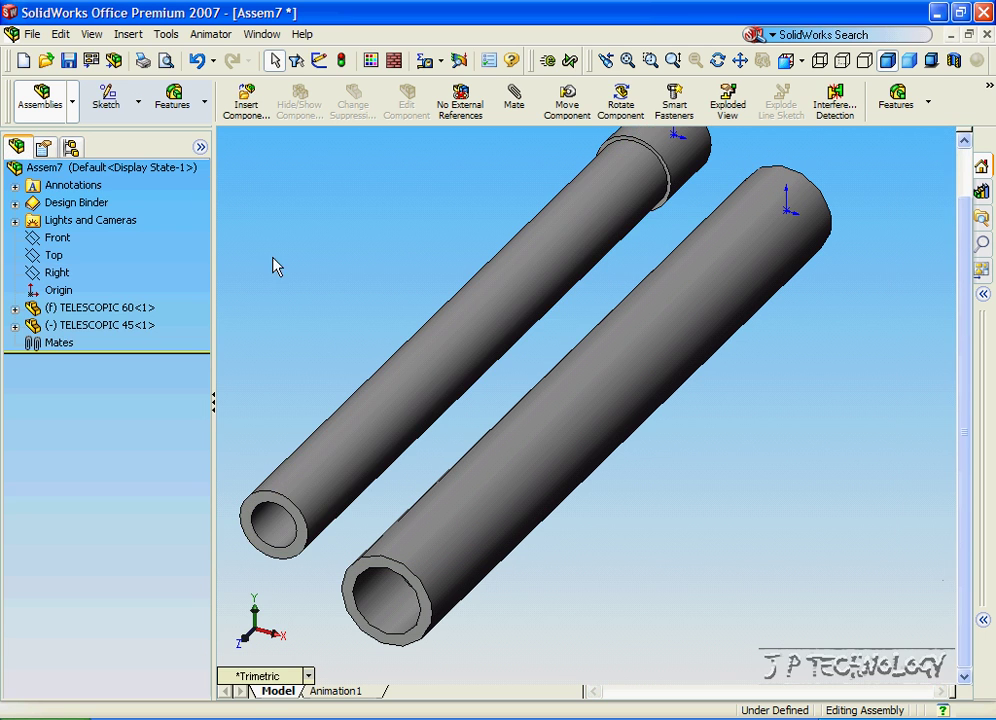
Insert the part Telescopic 30.SLDPRT and place it on the far side of the Telescopic 45 tube
{"action": "left_click", "coordinate": [240, 100]}
{"action": "left_click", "coordinate": [102, 526]}
{"action": "left_click_drag", "start_coordinate": [285, 357], "coordinate": [486, 356]}
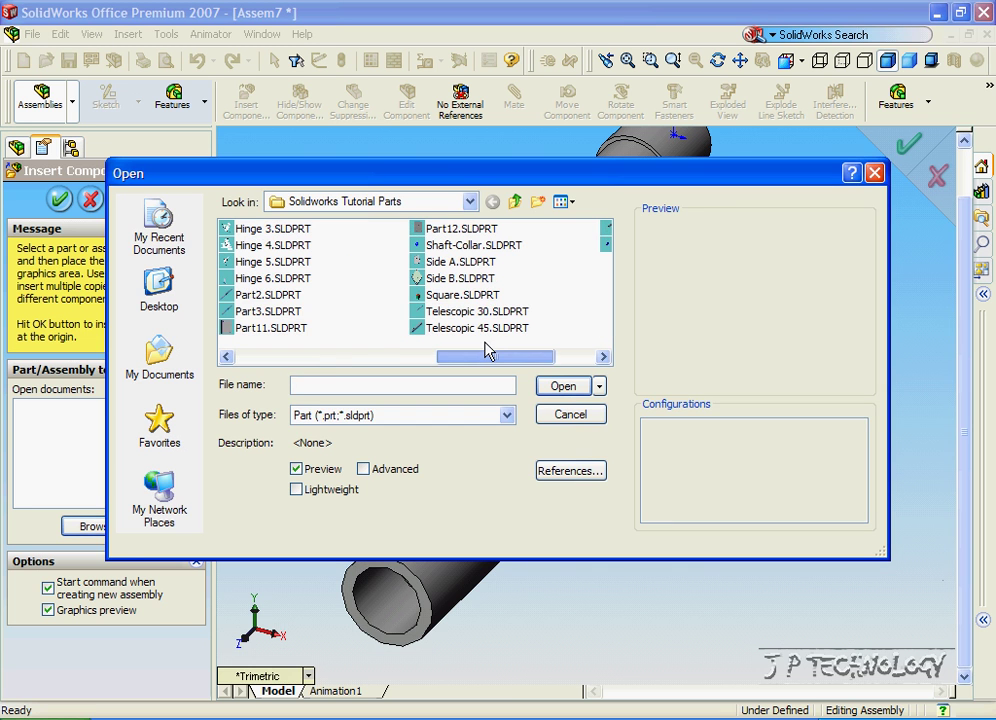
{"action": "left_click", "coordinate": [489, 311]}
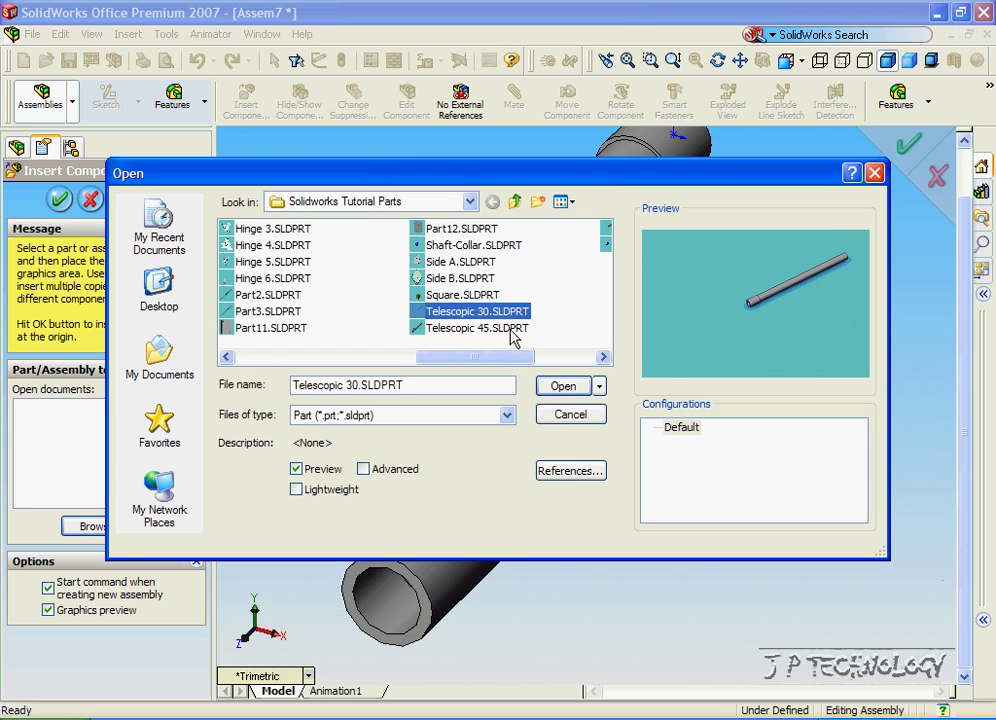
{"action": "left_click", "coordinate": [556, 387]}
{"action": "left_click", "coordinate": [389, 281]}
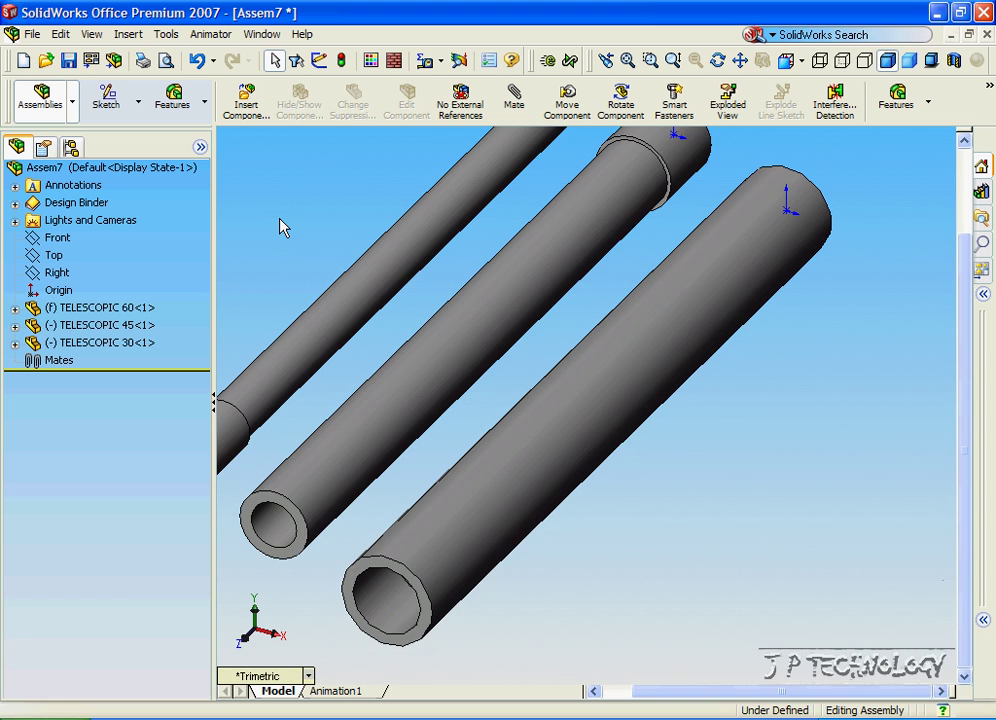
{"action": "key", "text": "f"}
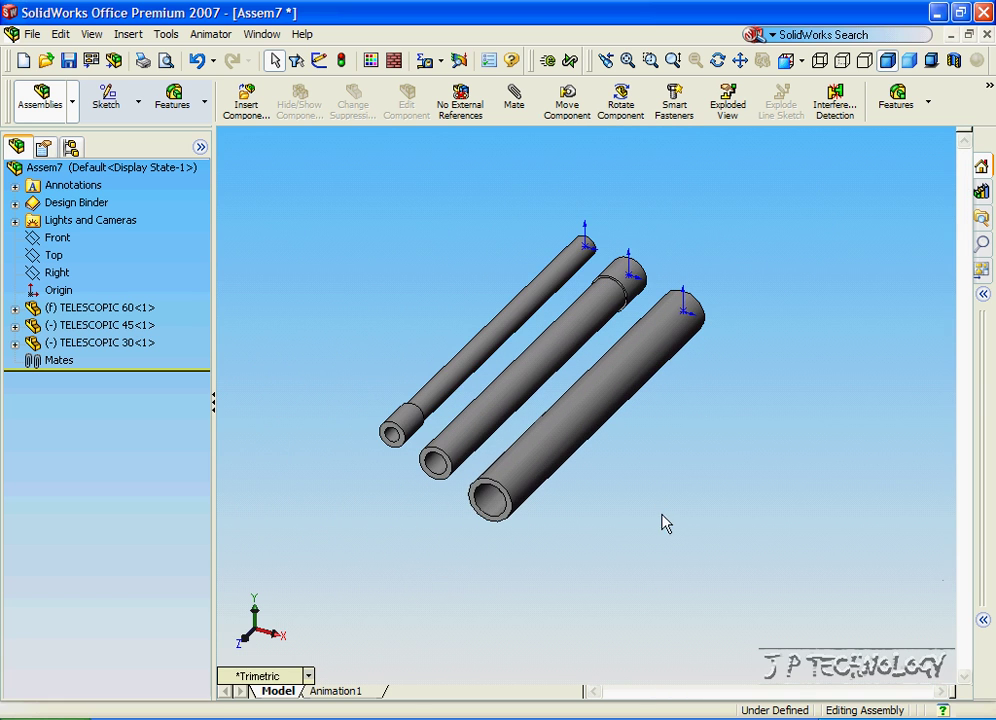
Display the tubes in wireframe and examine the internal lip near the front end of Telescopic 60
{"action": "left_click", "coordinate": [819, 60]}
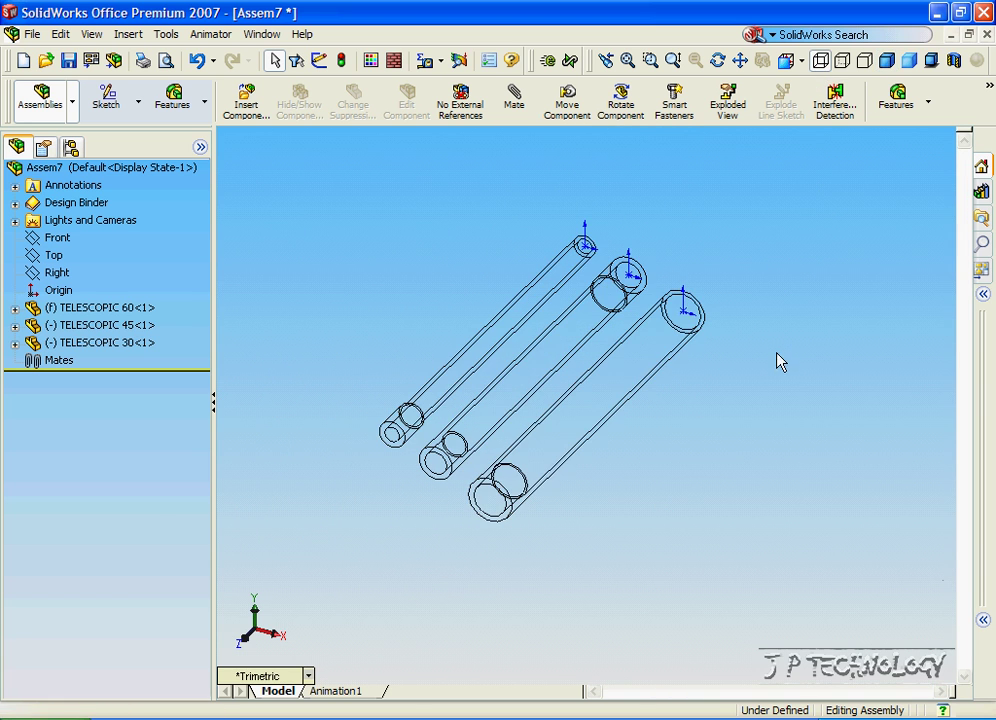
{"action": "middle_click_drag", "start_coordinate": [605, 410], "coordinate": [574, 362]}
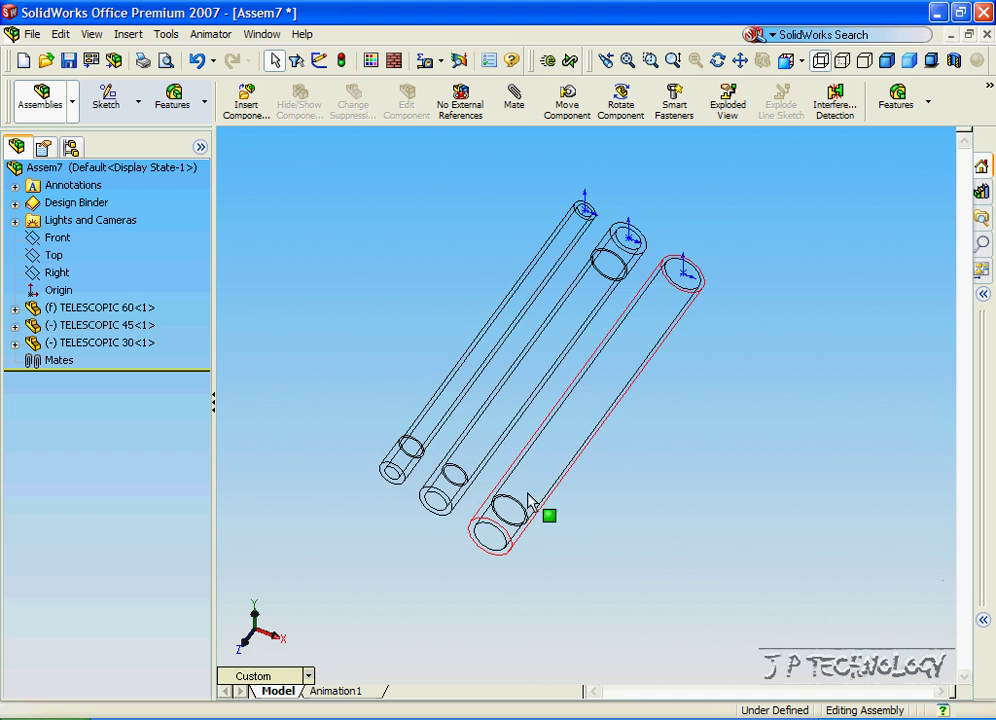
{"action": "scroll", "coordinate": [520, 511], "scroll_direction": "down", "scroll_amount": 3}
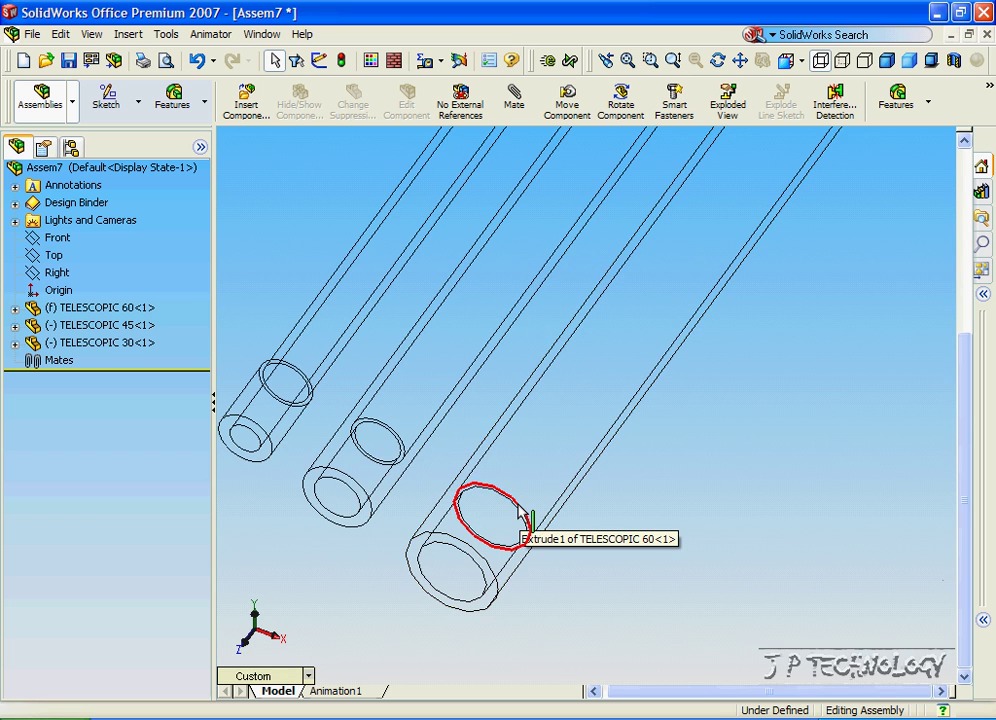
{"action": "scroll", "coordinate": [520, 515], "scroll_direction": "up", "scroll_amount": 2}
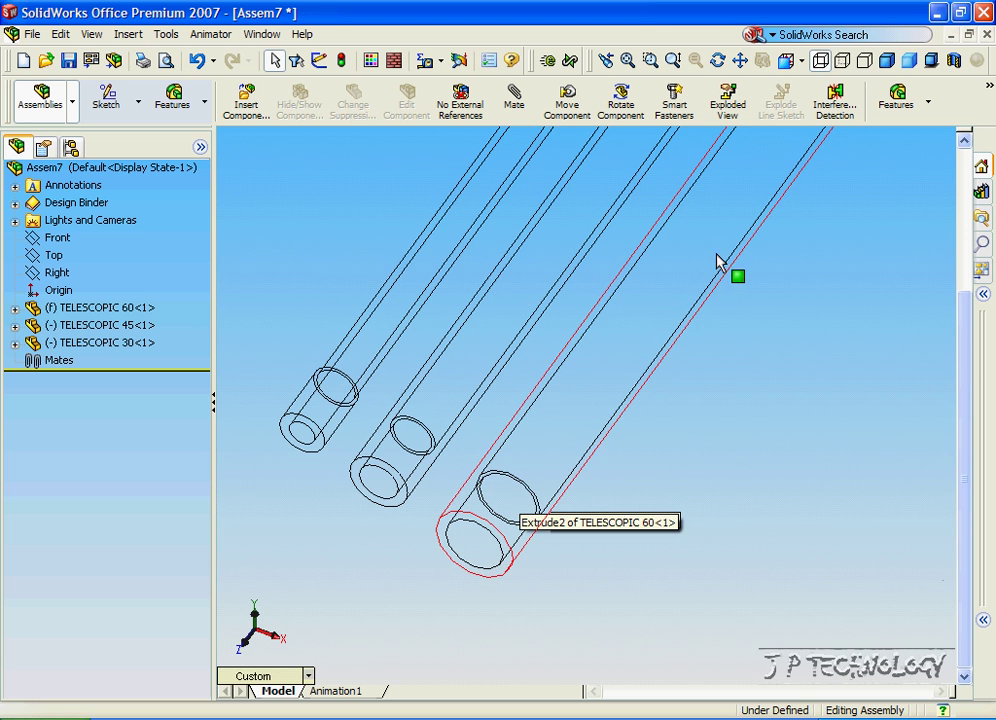
{"action": "scroll", "coordinate": [780, 338], "scroll_direction": "up", "scroll_amount": 3}
Move the Telescopic 45 tube so its collar sits inside the front end of Telescopic 60, and return it between the other tubes
{"action": "left_click_drag", "start_coordinate": [607, 258], "coordinate": [504, 512]}
{"action": "key", "text": "Escape"}
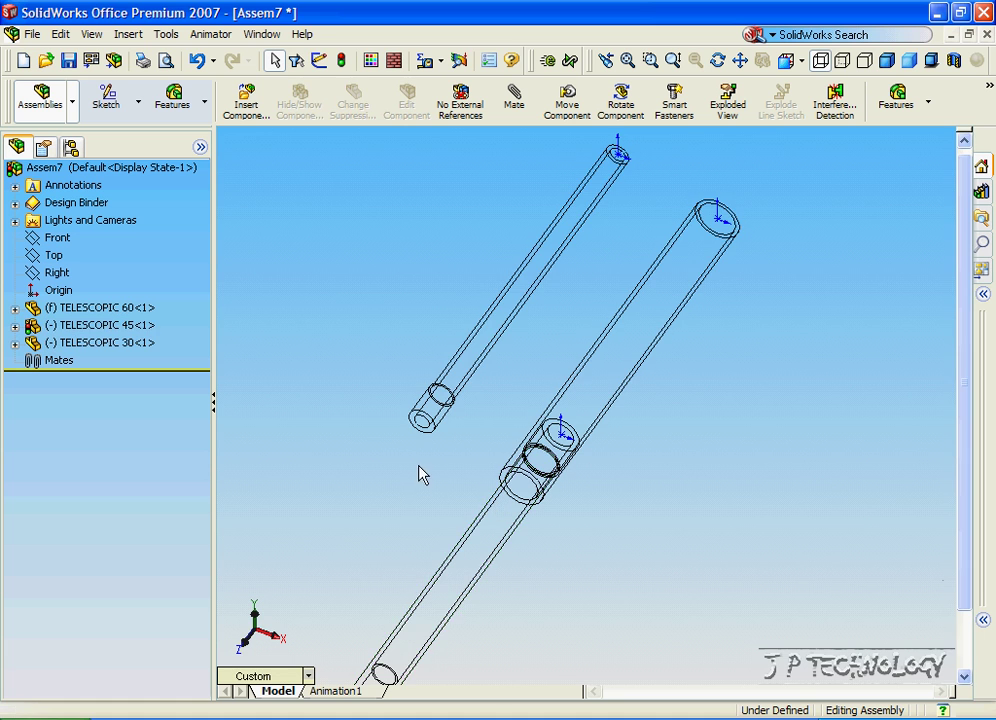
{"action": "scroll", "coordinate": [489, 433], "scroll_direction": "up", "scroll_amount": 2}
{"action": "left_click_drag", "start_coordinate": [497, 392], "coordinate": [462, 371]}
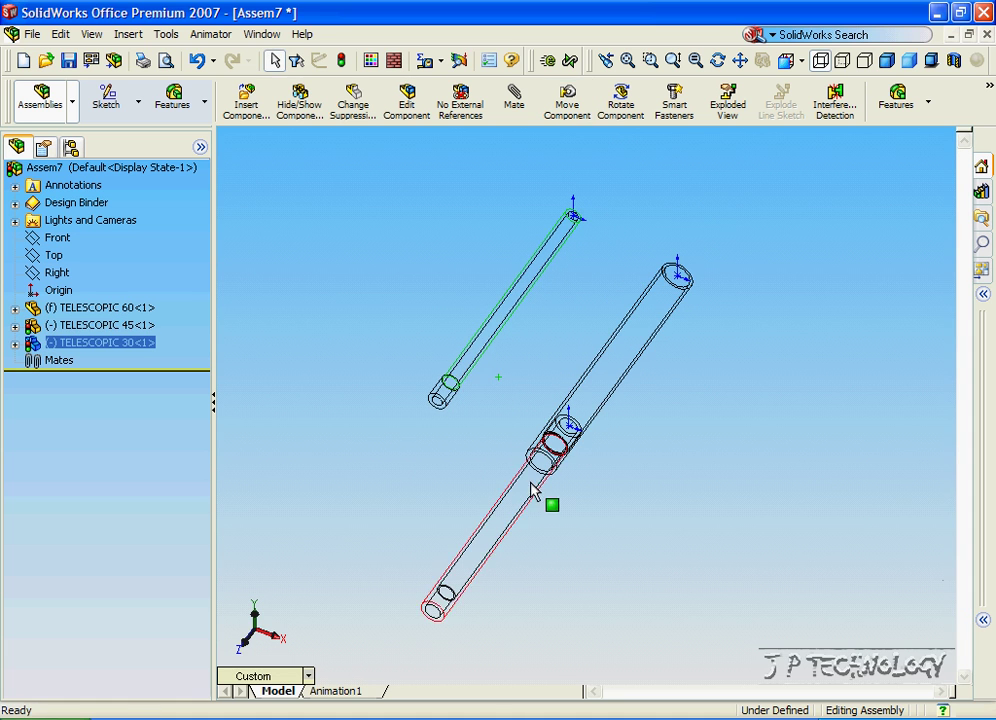
{"action": "mouse_move", "coordinate": [531, 491]}
{"action": "left_mouse_down"}
{"action": "mouse_move", "coordinate": [527, 389]}
{"action": "mouse_move", "coordinate": [590, 305]}
{"action": "mouse_move", "coordinate": [585, 318]}
{"action": "left_mouse_up"}
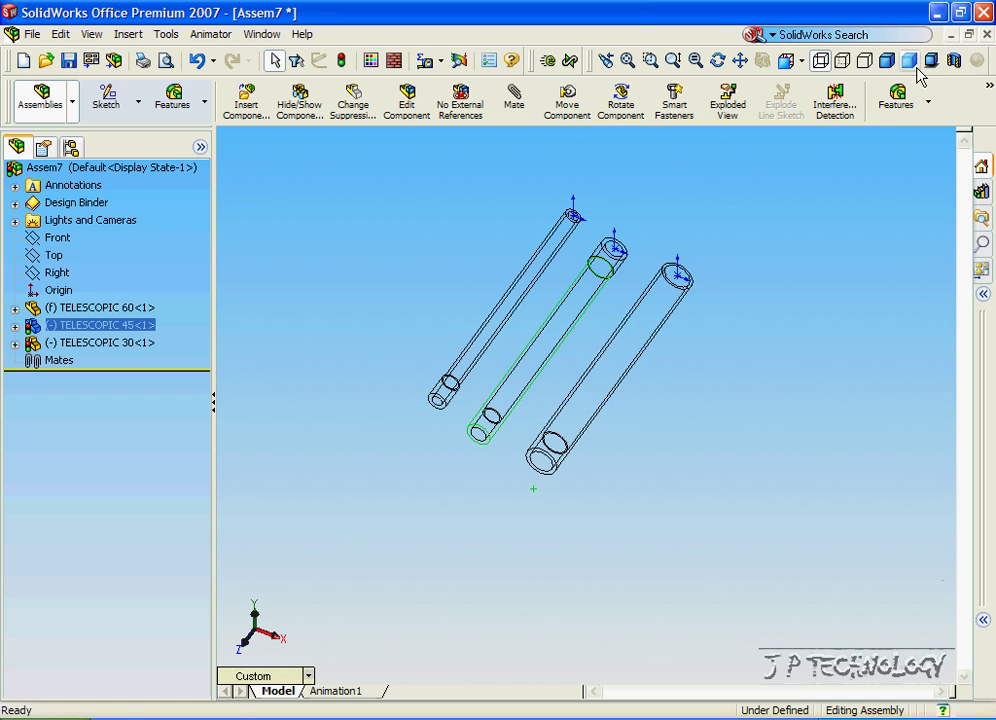
Return the model display to shaded with edges and clear the selection
{"action": "left_click", "coordinate": [888, 61]}
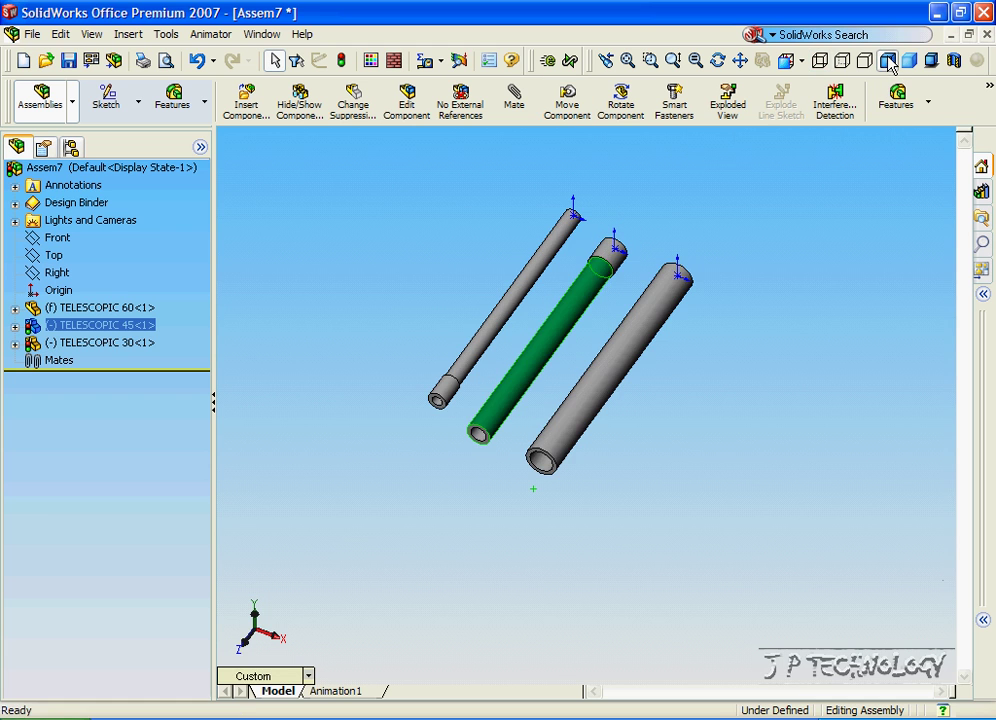
{"action": "left_click", "coordinate": [788, 307]}
{"action": "middle_click_drag", "start_coordinate": [711, 198], "coordinate": [704, 247]}
{"action": "scroll", "coordinate": [704, 247], "scroll_direction": "down", "scroll_amount": 2}
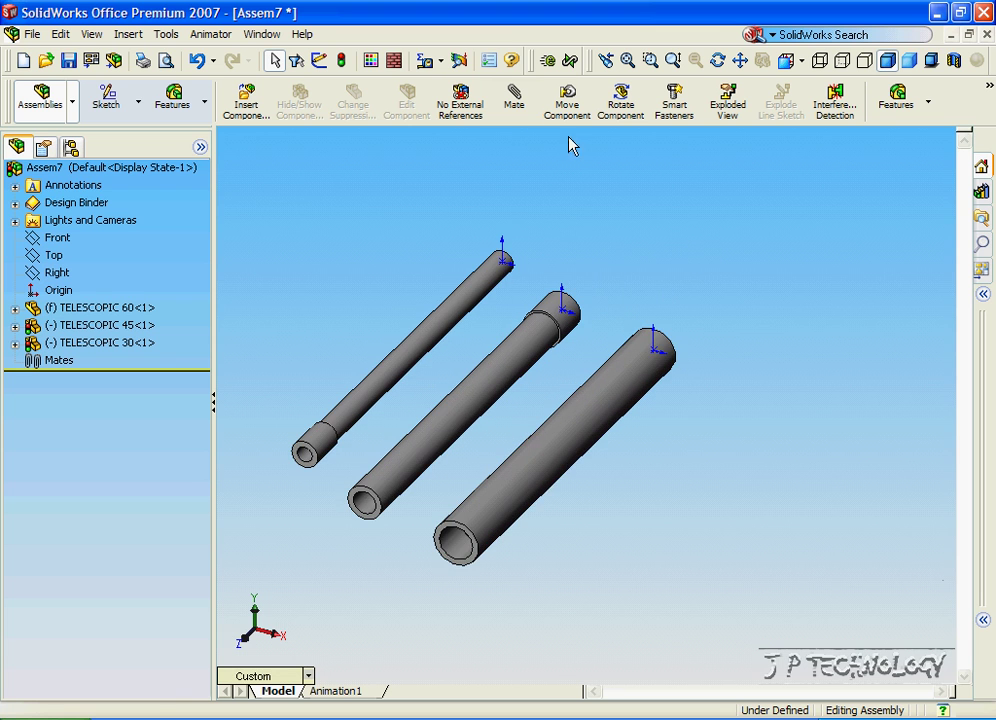
Add a concentric mate between the outer cylindrical faces of the Telescopic 45 and Telescopic 60 tubes
{"action": "left_click", "coordinate": [514, 97]}
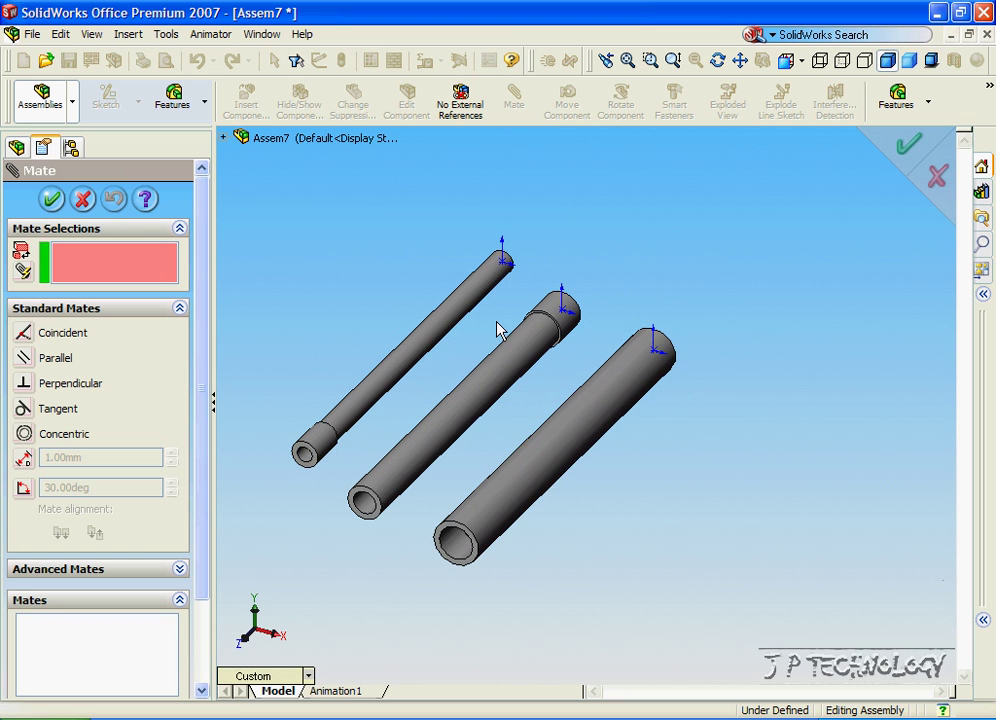
{"action": "left_click", "coordinate": [485, 391]}
{"action": "left_click", "coordinate": [585, 422]}
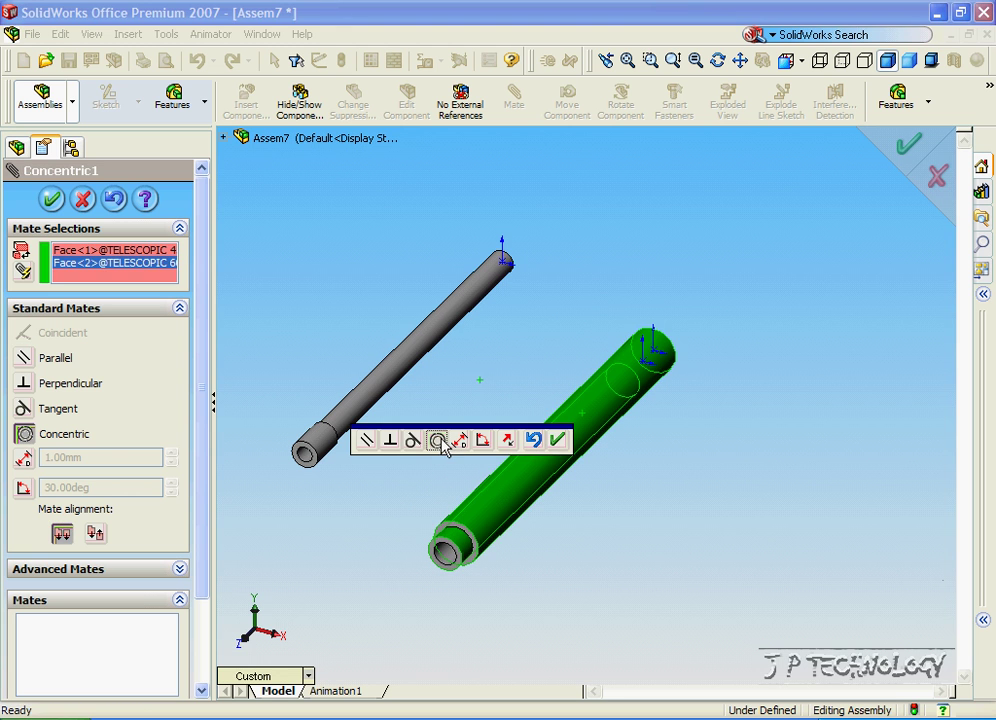
{"action": "left_click", "coordinate": [557, 440]}
Slide the Telescopic 45 tube out past the front end of Telescopic 60 and select its collar's shoulder face for a mate
{"action": "scroll", "coordinate": [506, 484], "scroll_direction": "up", "scroll_amount": 3}
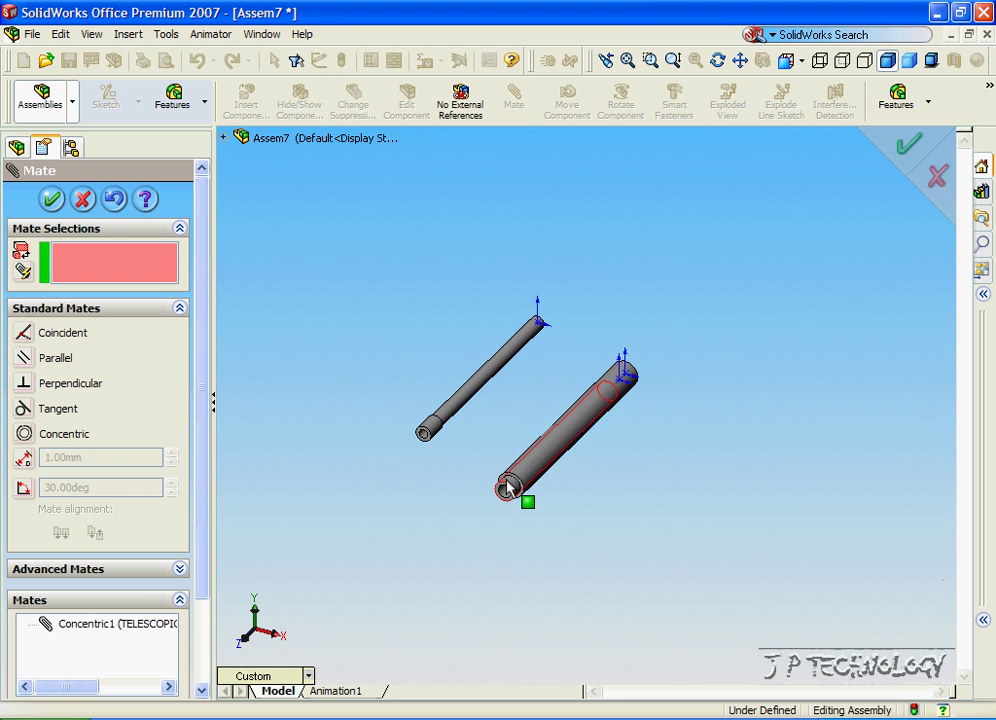
{"action": "left_click_drag", "start_coordinate": [513, 487], "coordinate": [388, 638]}
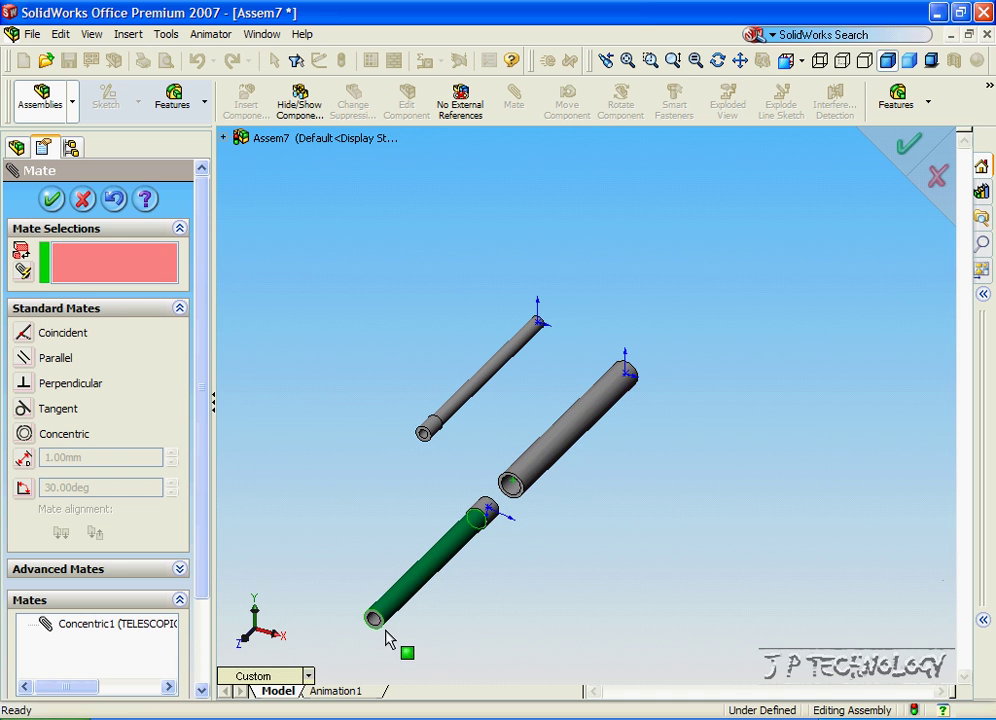
{"action": "left_click", "coordinate": [262, 677]}
{"action": "left_click", "coordinate": [356, 386]}
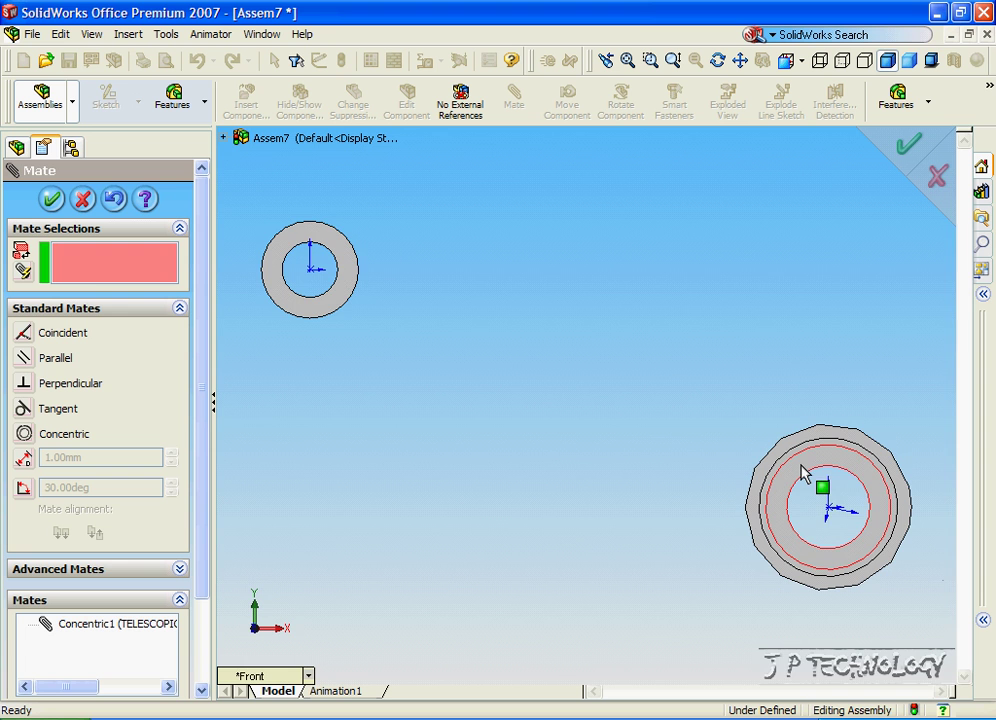
{"action": "scroll", "coordinate": [812, 462], "scroll_direction": "down", "scroll_amount": 2}
{"action": "scroll", "coordinate": [812, 455], "scroll_direction": "down", "scroll_amount": 3}
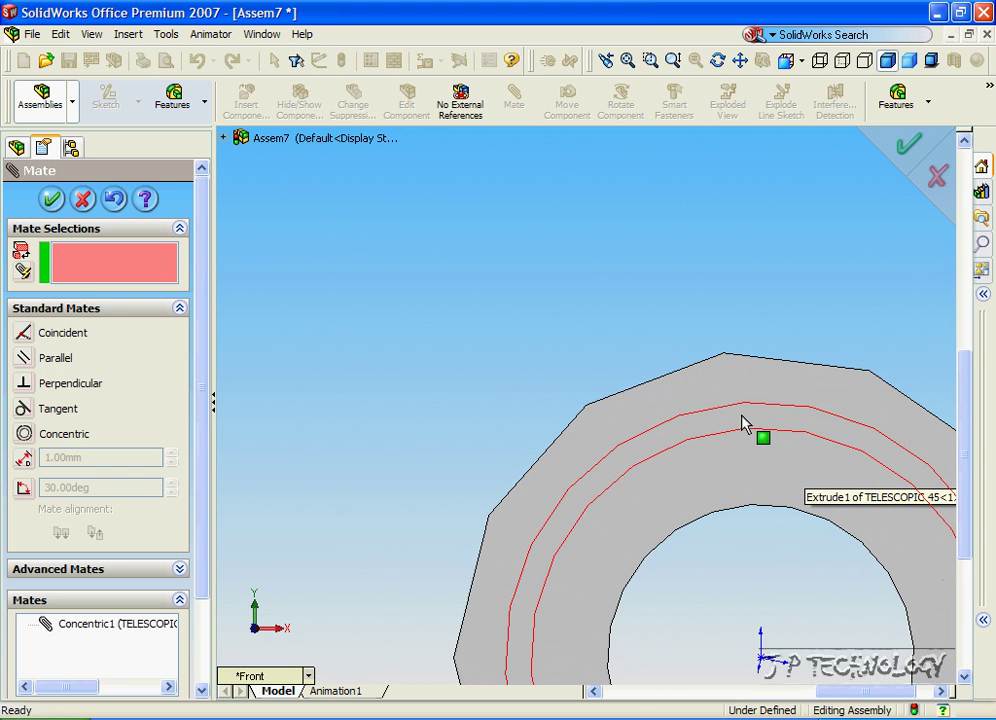
{"action": "left_click", "coordinate": [747, 422]}
Select the internal shoulder face of the Telescopic 60 tube, seen from its back end, as the second face of the mate
{"action": "scroll", "coordinate": [747, 422], "scroll_direction": "up", "scroll_amount": 1}
{"action": "scroll", "coordinate": [743, 423], "scroll_direction": "up", "scroll_amount": 2}
{"action": "middle_click_drag", "start_coordinate": [743, 422], "coordinate": [589, 540]}
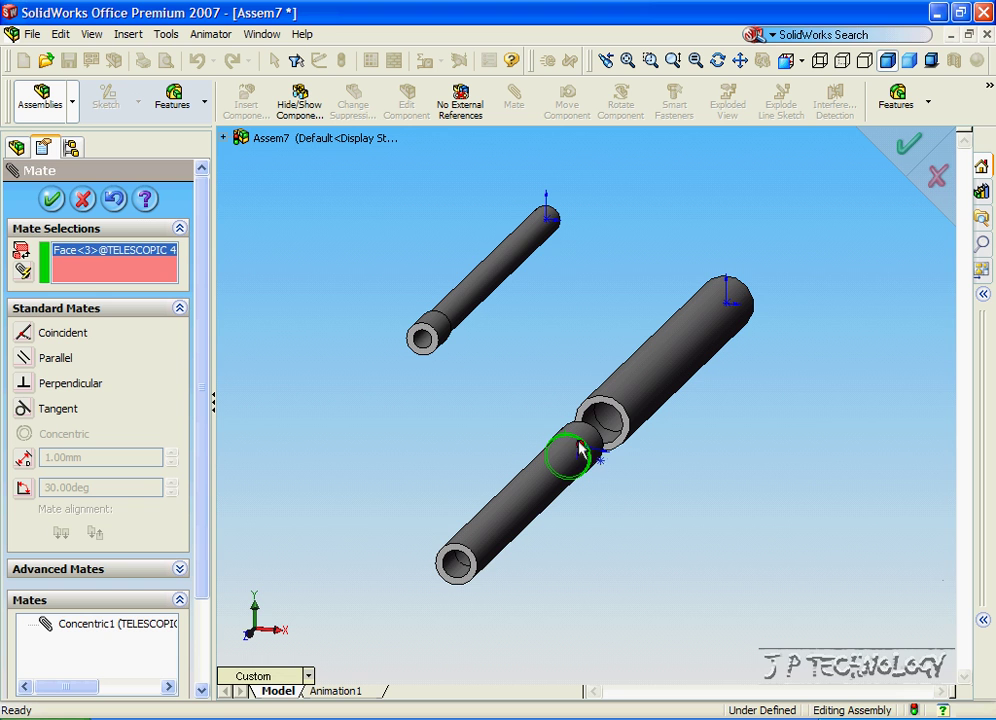
{"action": "middle_click_drag", "start_coordinate": [585, 457], "coordinate": [588, 537]}
{"action": "key", "text": "ctrl+8"}
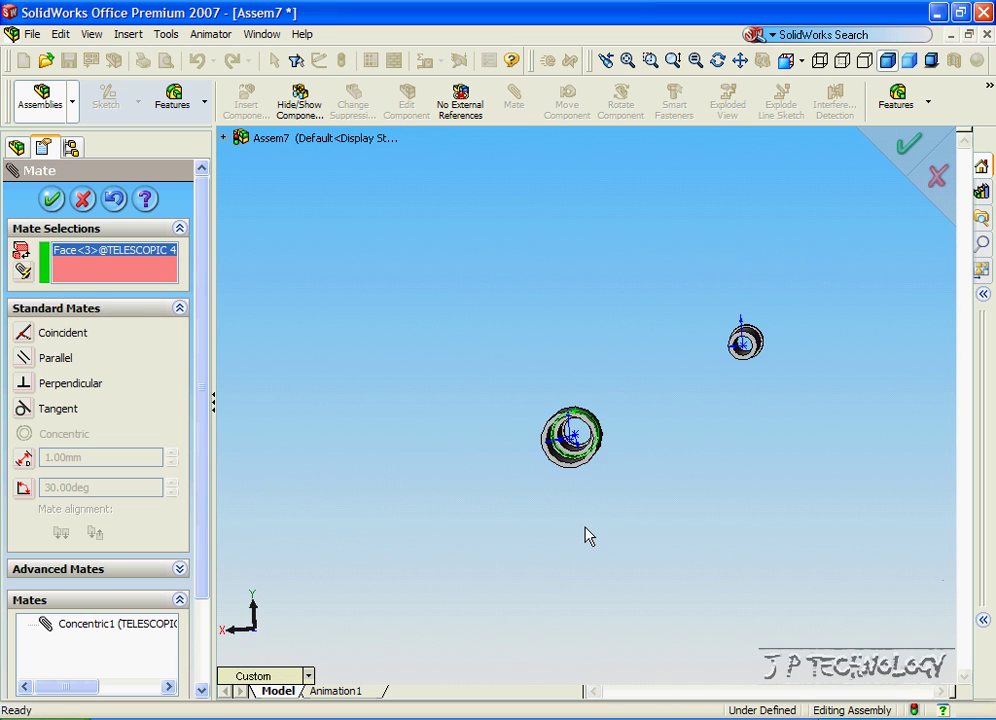
{"action": "scroll", "coordinate": [568, 437], "scroll_direction": "down", "scroll_amount": 6}
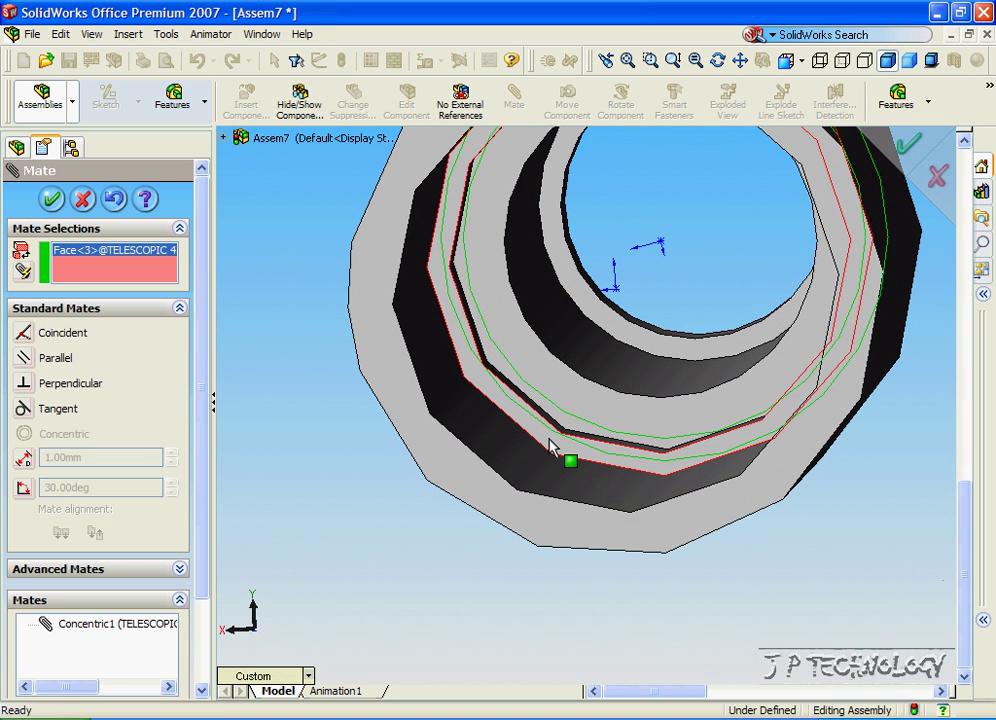
{"action": "left_click", "coordinate": [549, 440]}
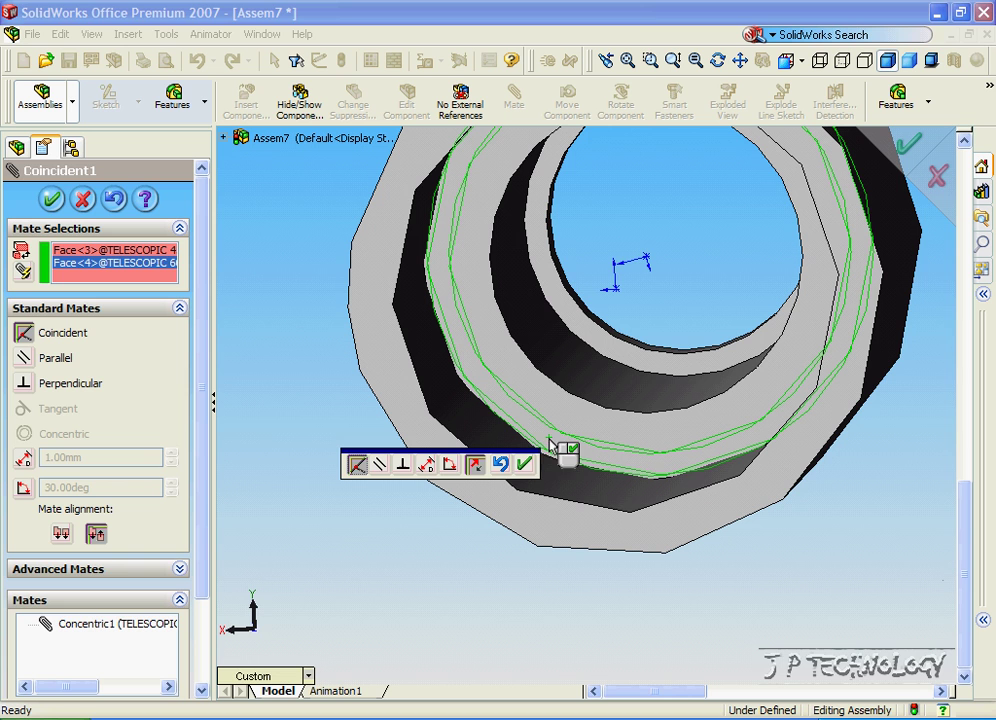
Change the mate to an advanced limit distance and show the assembly in an isometric wireframe view
{"action": "left_click", "coordinate": [180, 568]}
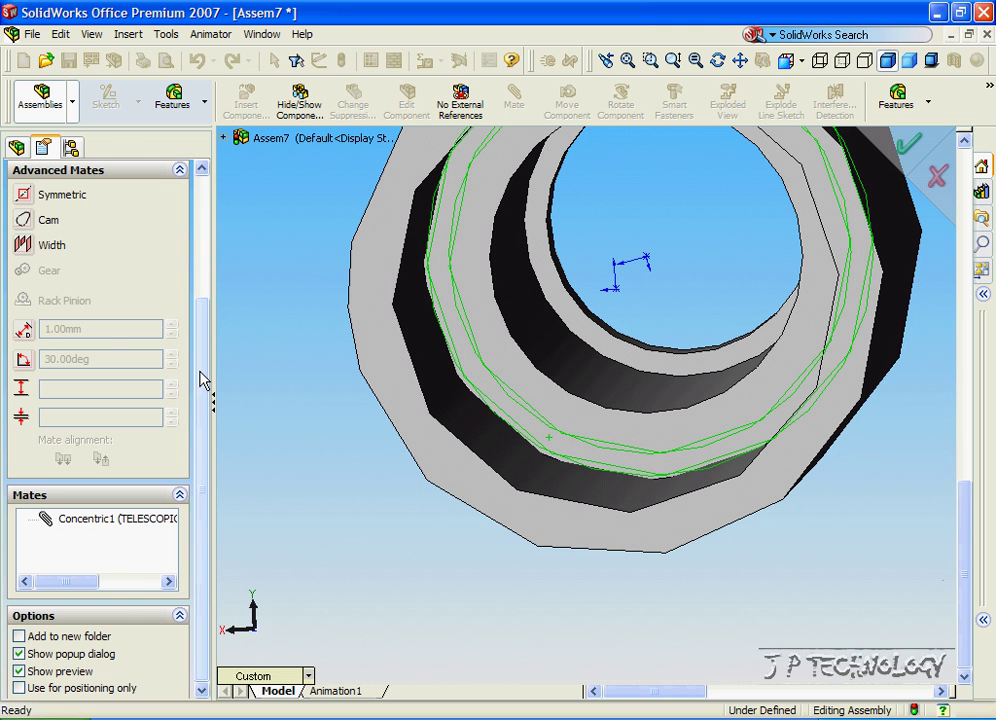
{"action": "left_click", "coordinate": [24, 333]}
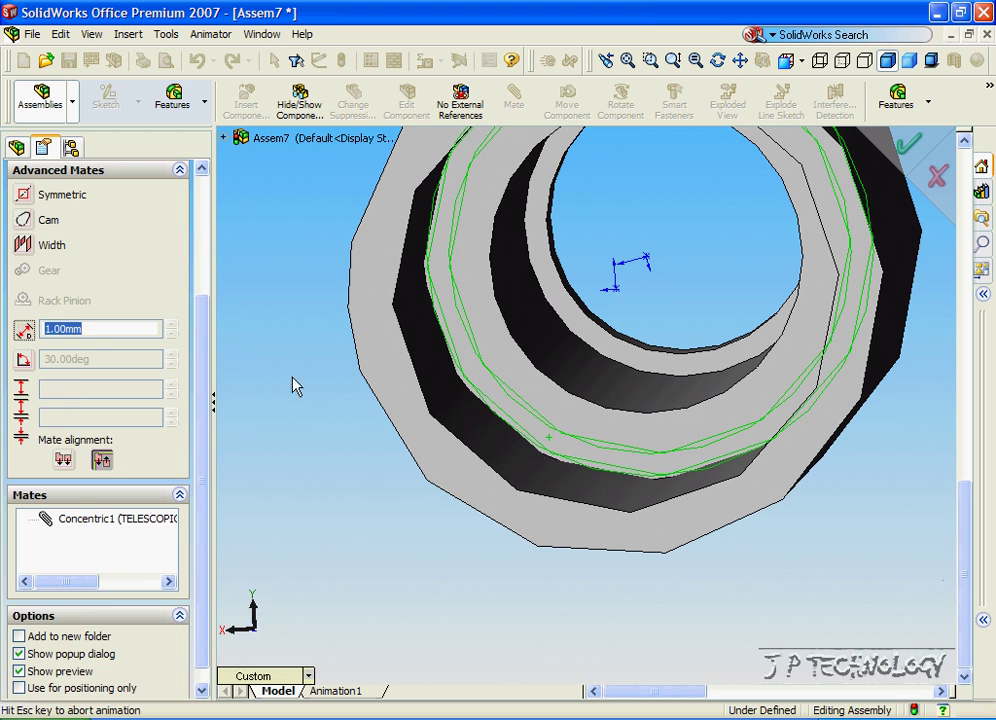
{"action": "left_click", "coordinate": [305, 677]}
{"action": "left_click", "coordinate": [355, 481]}
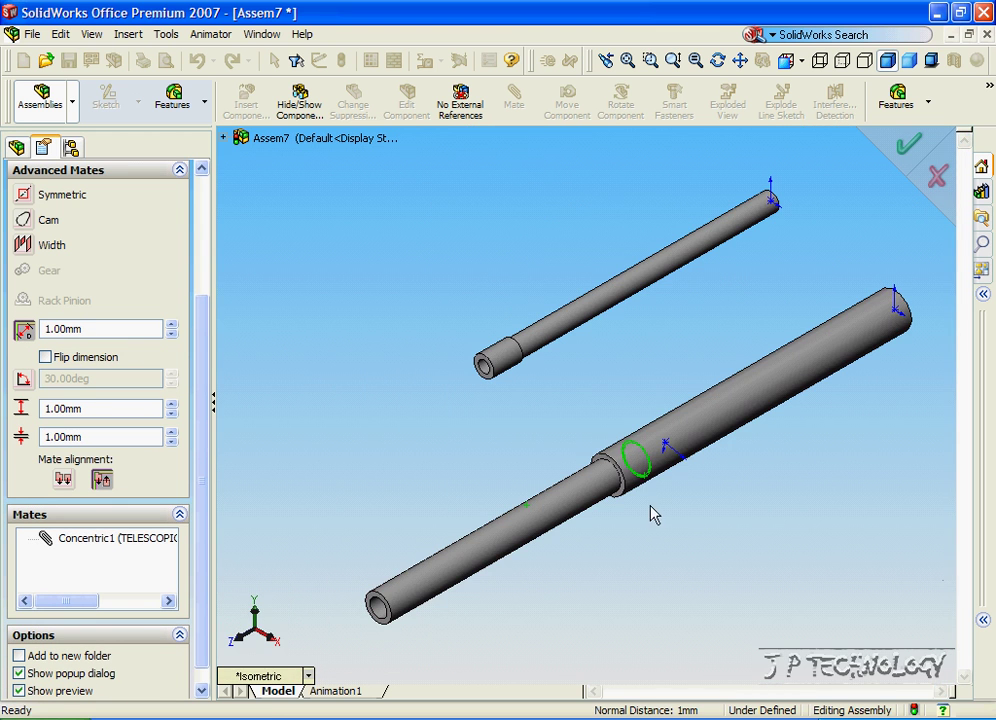
{"action": "left_click", "coordinate": [820, 60]}
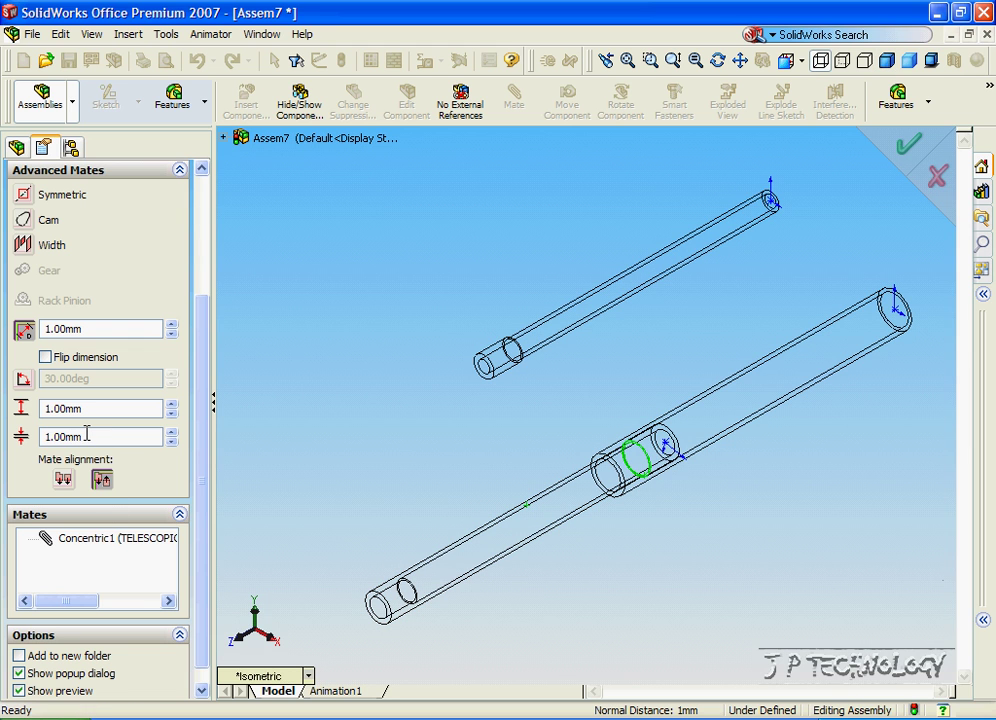
Set the limit mate's minimum distance to 0 mm and its distance and maximum to 41 mm, with the dimension flipped
{"action": "left_click_drag", "start_coordinate": [87, 436], "coordinate": [2, 432]}
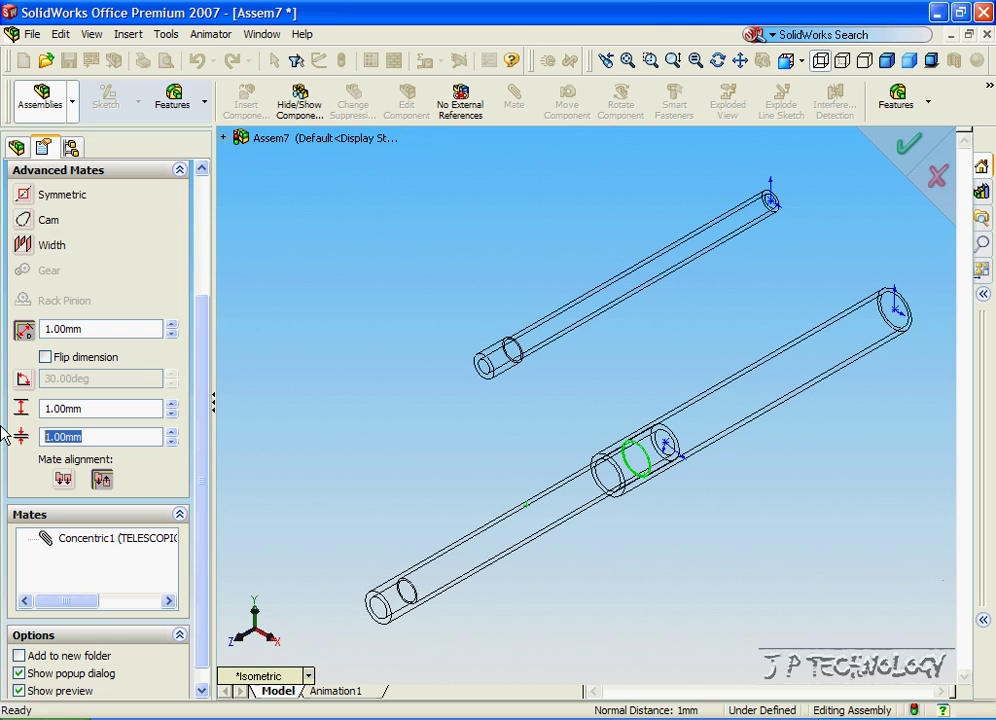
{"action": "type", "text": "0"}
{"action": "left_click", "coordinate": [90, 409]}
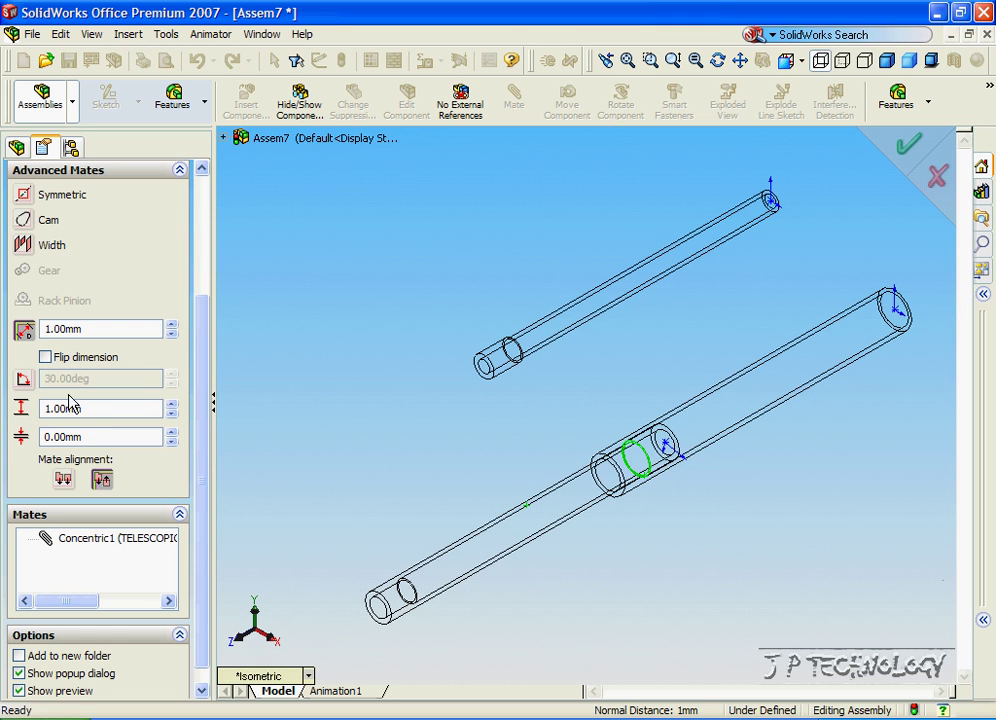
{"action": "double_click", "coordinate": [100, 407]}
{"action": "left_click", "coordinate": [172, 404]}
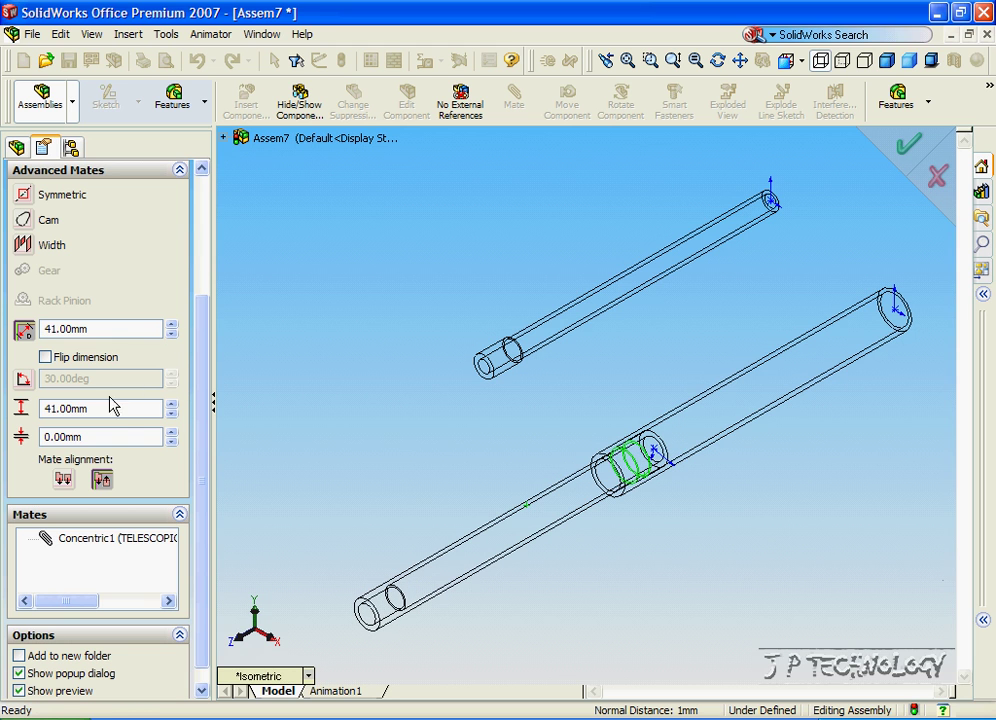
{"action": "left_click", "coordinate": [46, 357]}
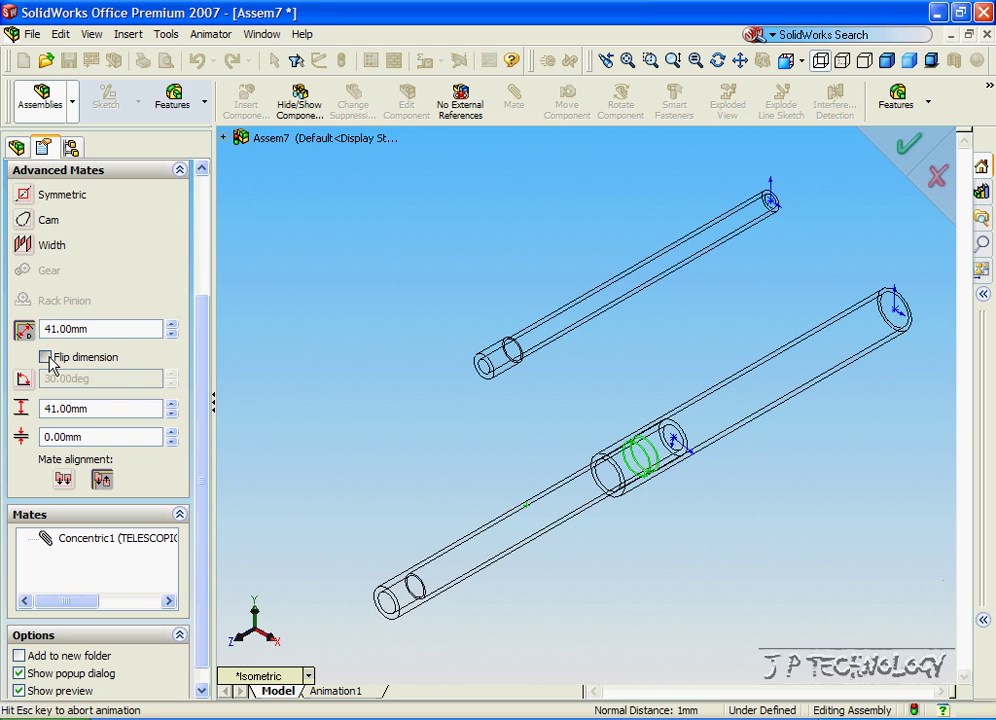
Try limit mate distances of 81, 1000 and 800 mm to test how far the Telescopic 45 tube can travel
{"action": "left_click", "coordinate": [172, 331]}
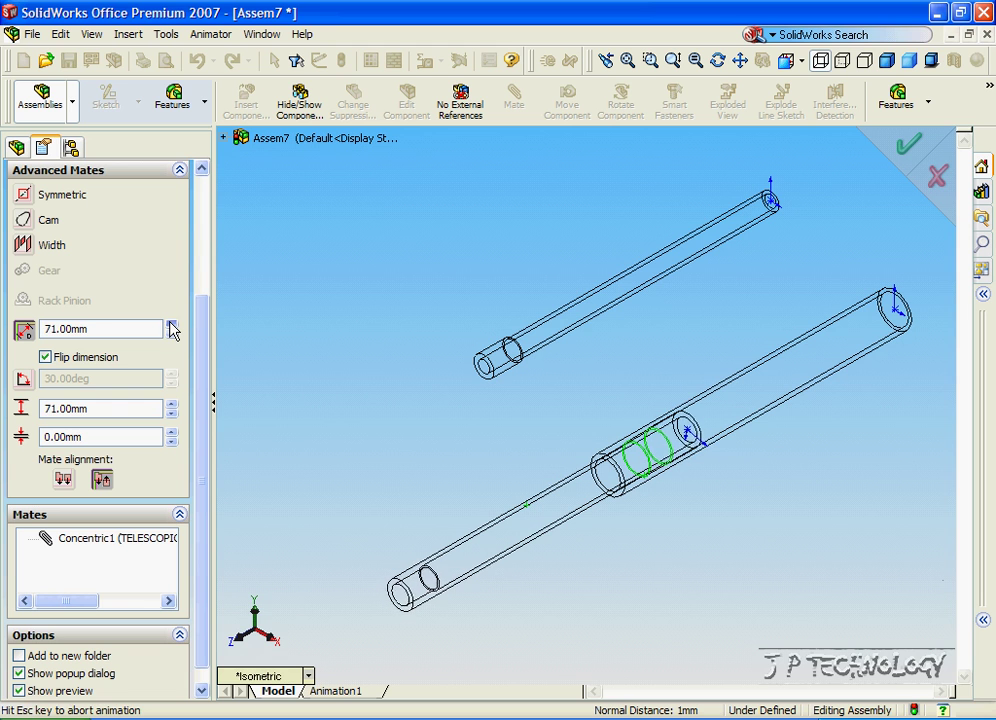
{"action": "left_click", "coordinate": [172, 331]}
{"action": "left_click_drag", "start_coordinate": [96, 328], "coordinate": [2, 313]}
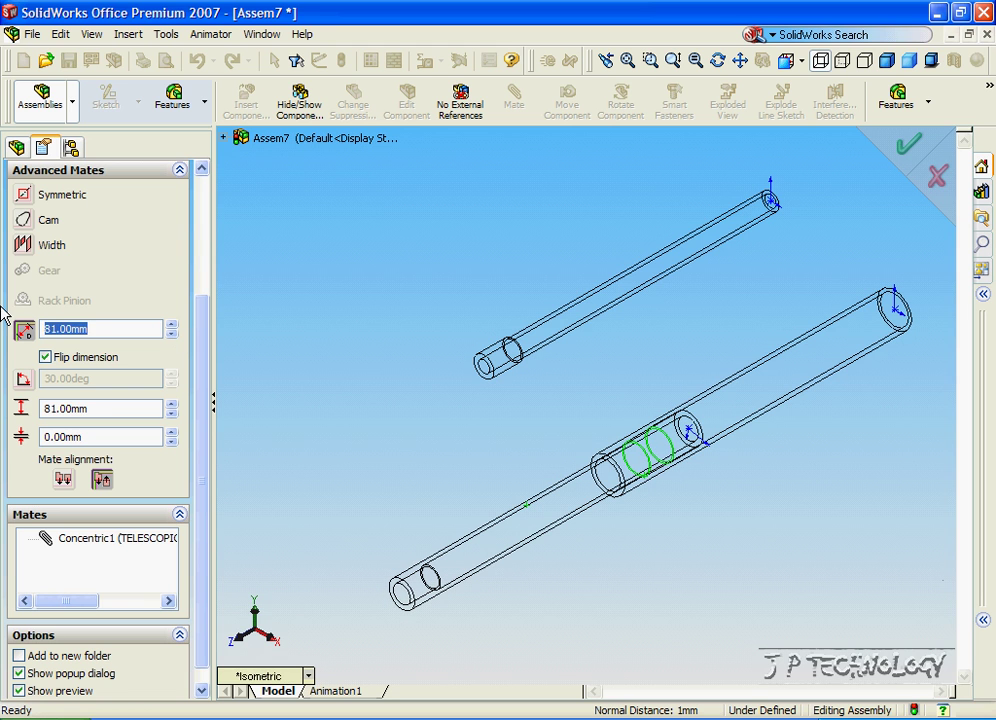
{"action": "type", "text": "1000"}
{"action": "key", "text": "Return"}
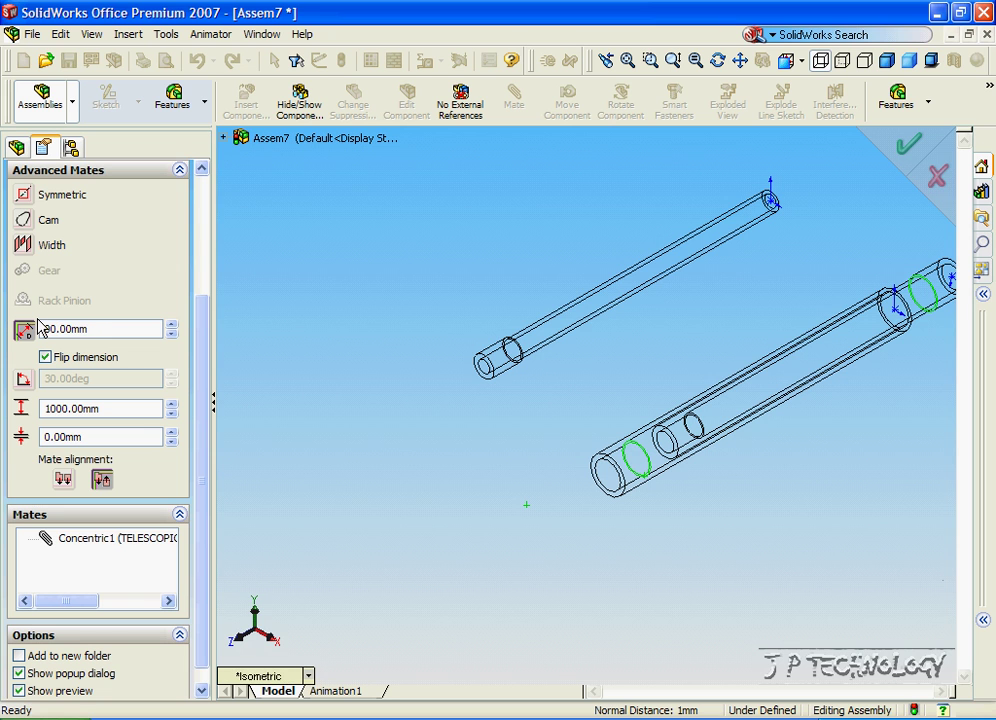
{"action": "scroll", "coordinate": [40, 328], "scroll_direction": "up", "scroll_amount": 1}
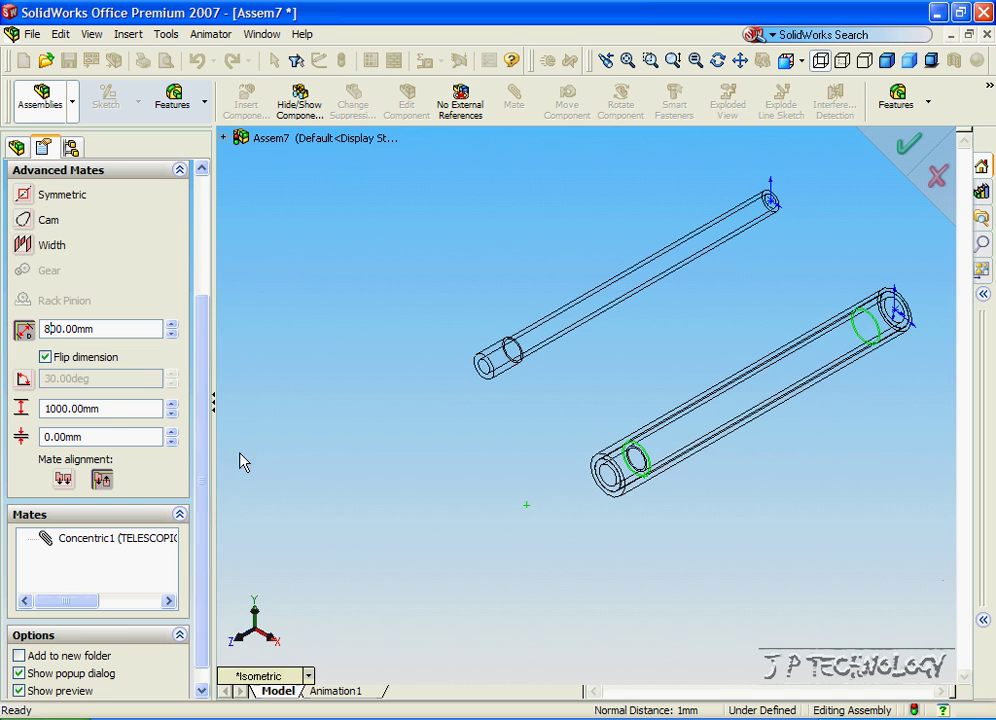
Set the limit mate's maximum to 800 mm and its current distance to 50 mm, and accept the mate
{"action": "left_click_drag", "start_coordinate": [116, 408], "coordinate": [2, 400]}
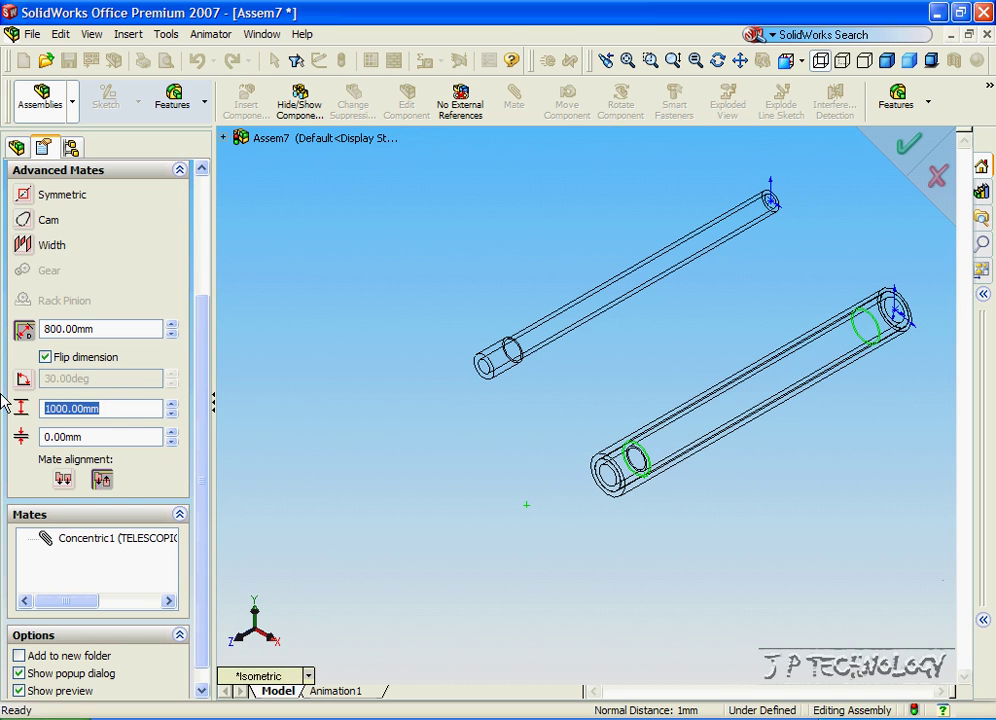
{"action": "type", "text": "800"}
{"action": "key", "text": "Return"}
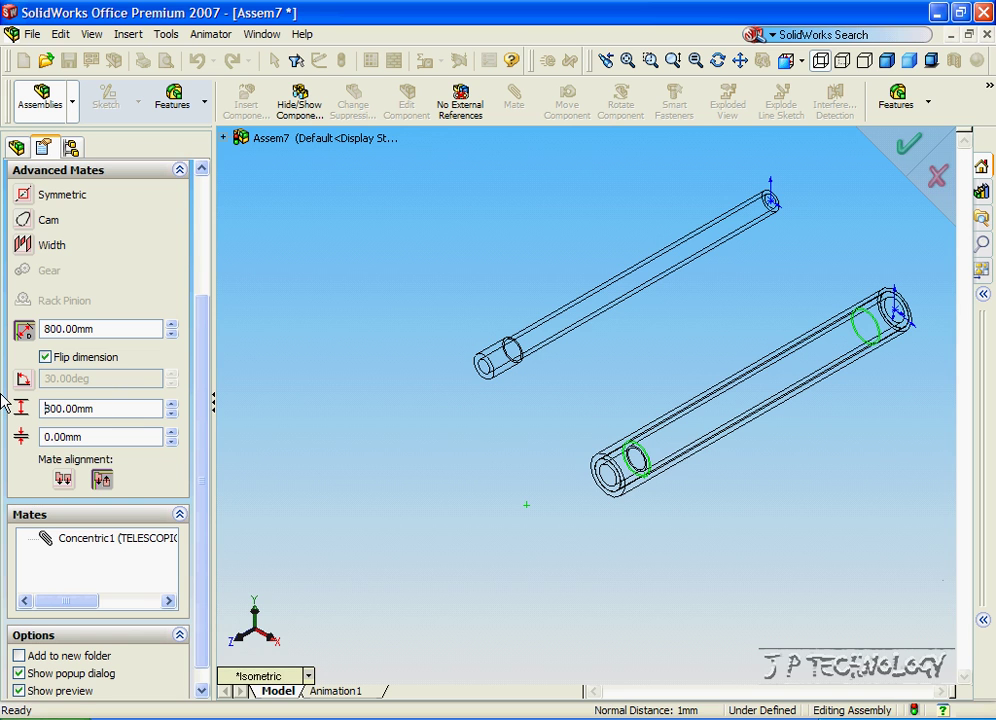
{"action": "left_click_drag", "start_coordinate": [118, 328], "coordinate": [2, 331]}
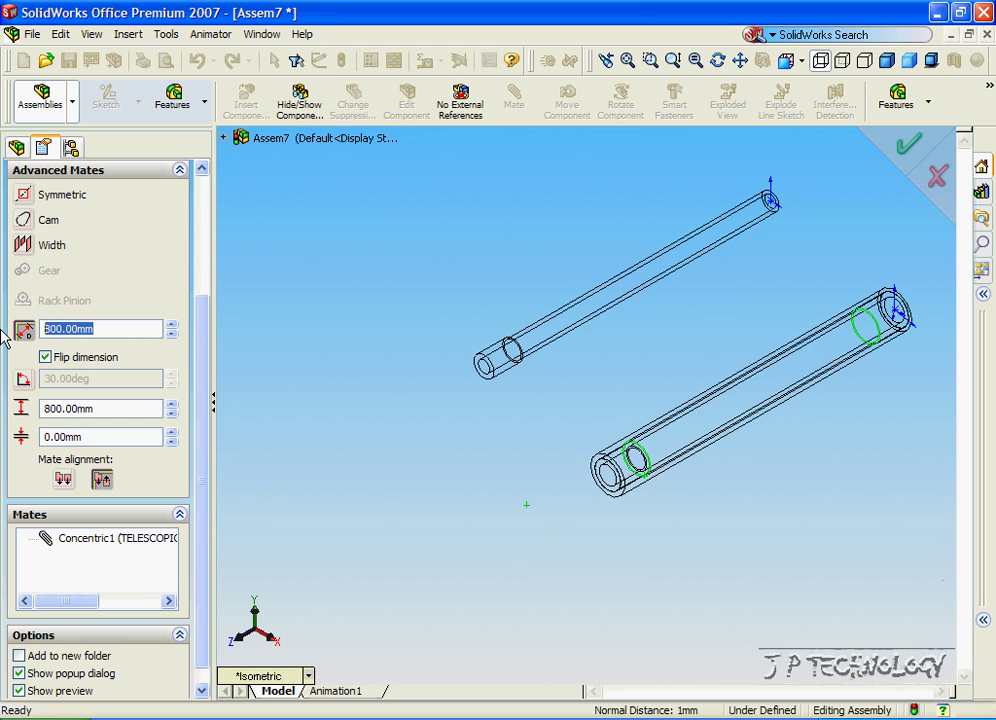
{"action": "type", "text": "50"}
{"action": "key", "text": "Return"}
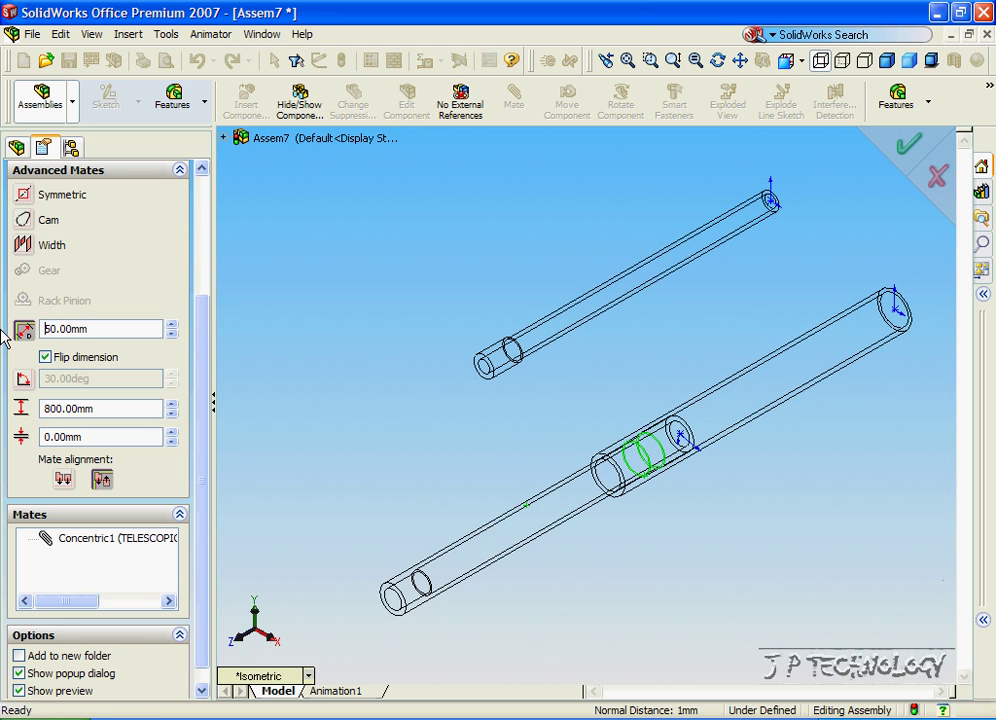
{"action": "left_click_drag", "start_coordinate": [198, 360], "coordinate": [178, 196]}
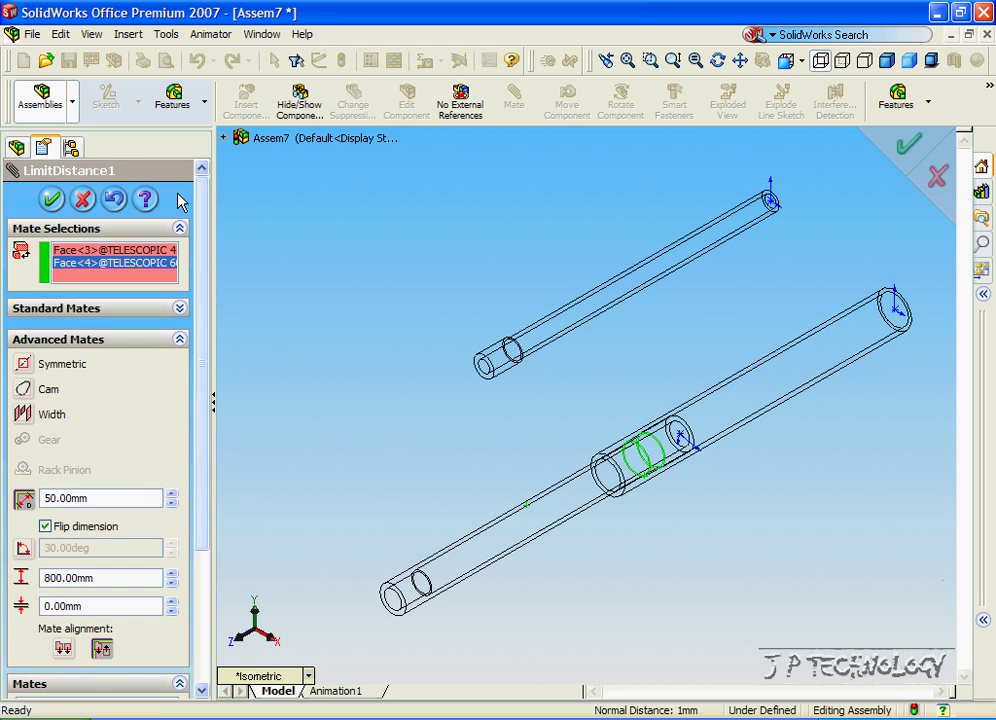
{"action": "left_click", "coordinate": [52, 197]}
{"action": "left_click", "coordinate": [52, 198]}
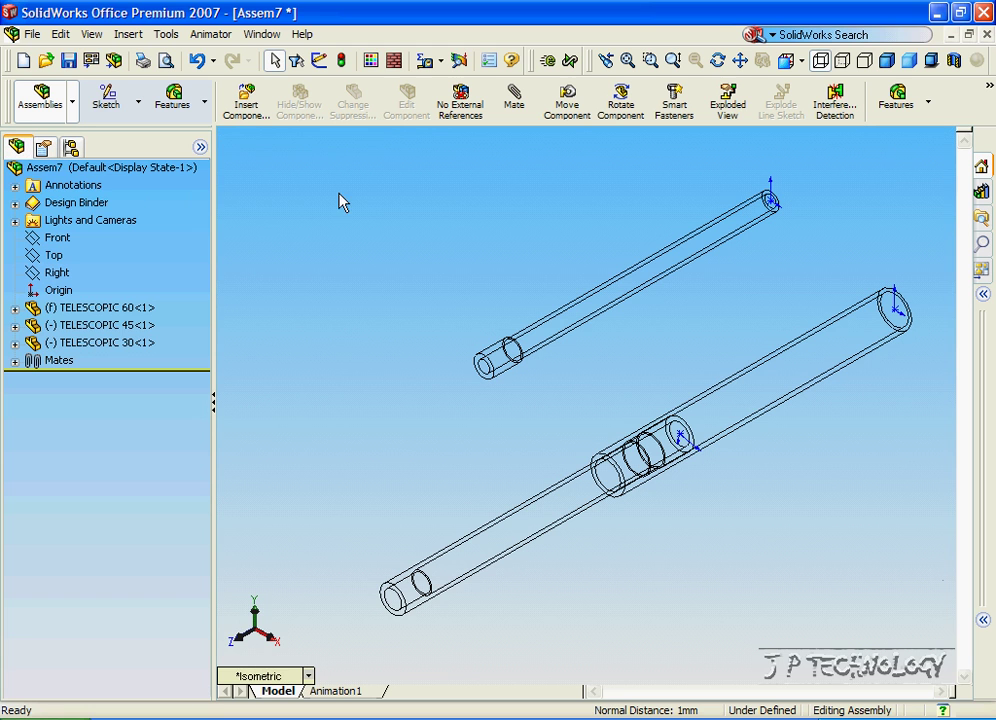
Return the display to shaded with edges and slide the Telescopic 45 tube outward to its limit
{"action": "left_click", "coordinate": [888, 62]}
{"action": "left_click_drag", "start_coordinate": [520, 503], "coordinate": [447, 614]}
{"action": "key", "text": "Escape"}
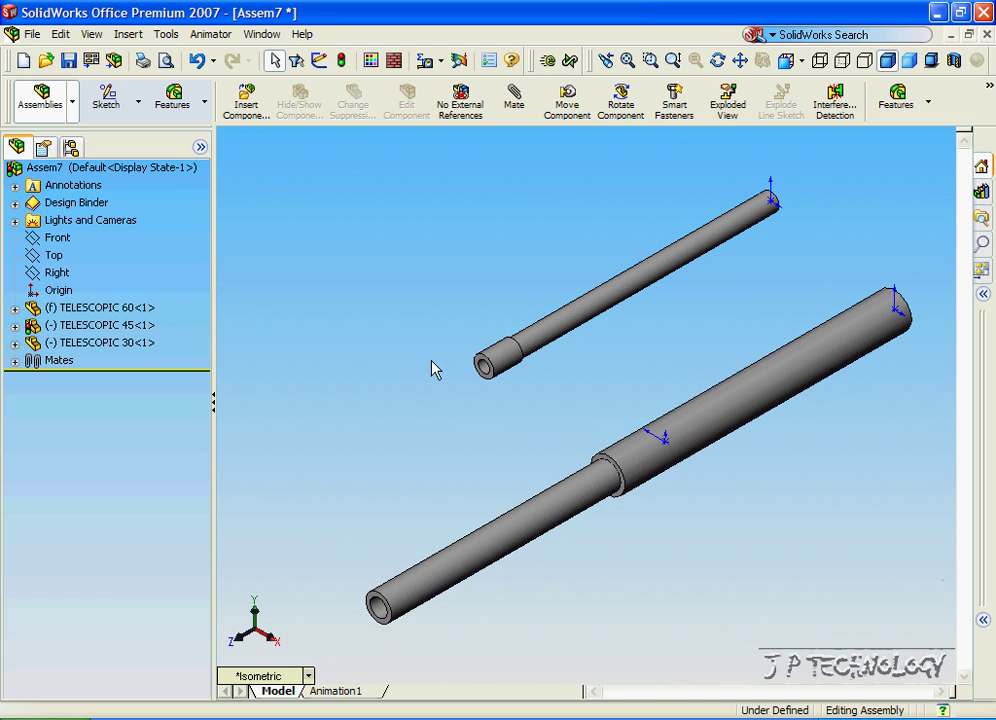
Add a concentric mate between the outer faces of the Telescopic 30 and Telescopic 45 tubes, with the alignment flipped
{"action": "left_click", "coordinate": [514, 100]}
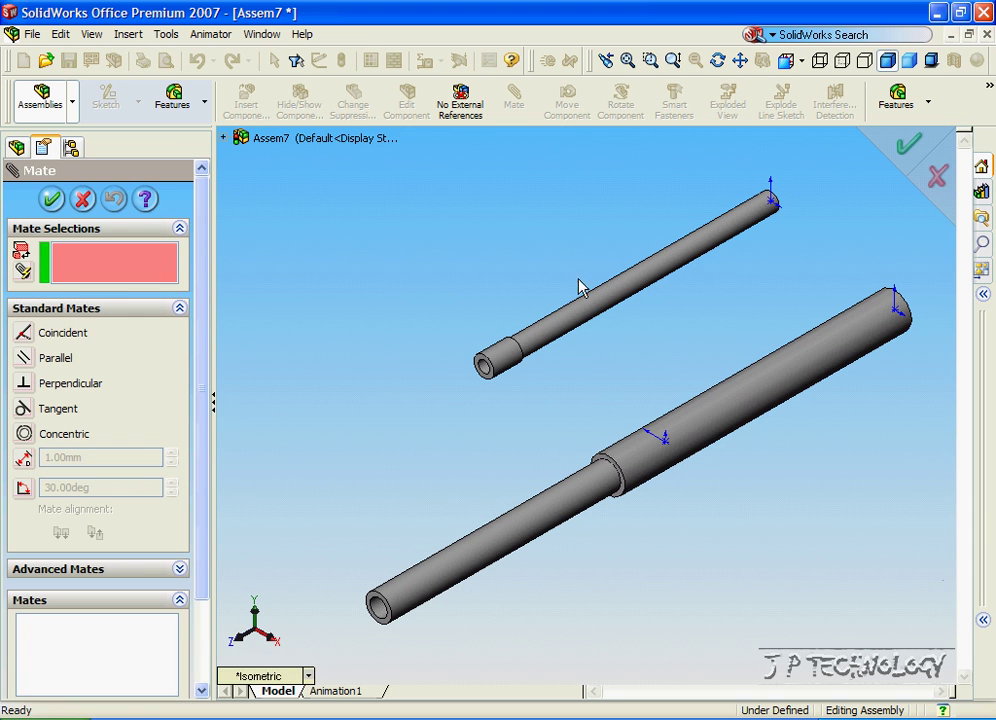
{"action": "left_click", "coordinate": [583, 314]}
{"action": "left_click", "coordinate": [525, 524]}
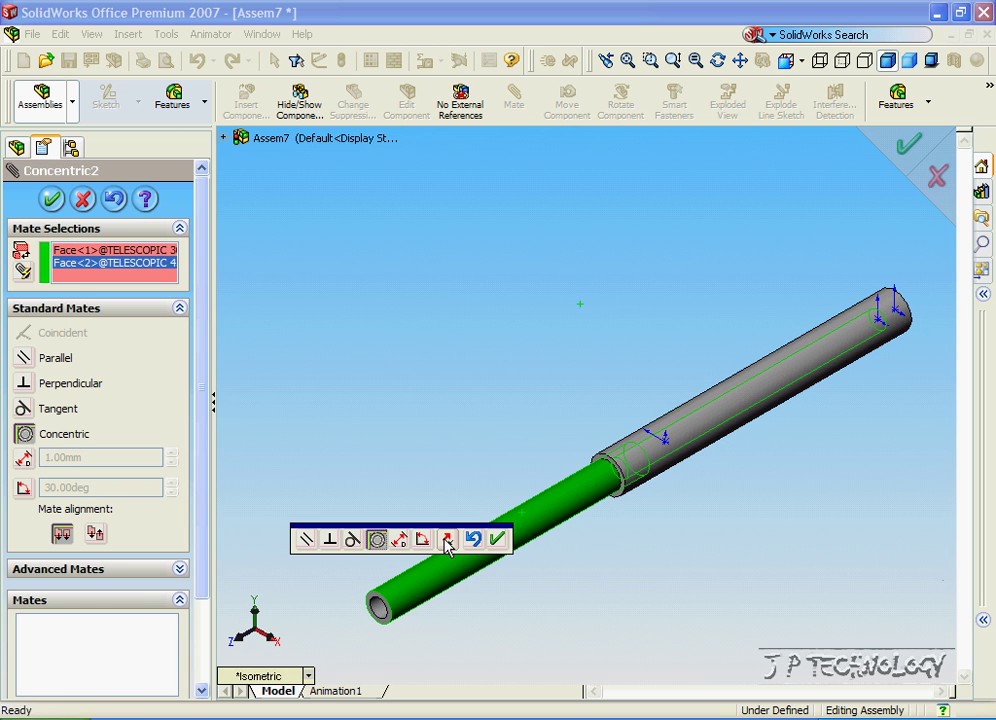
{"action": "left_click", "coordinate": [447, 541]}
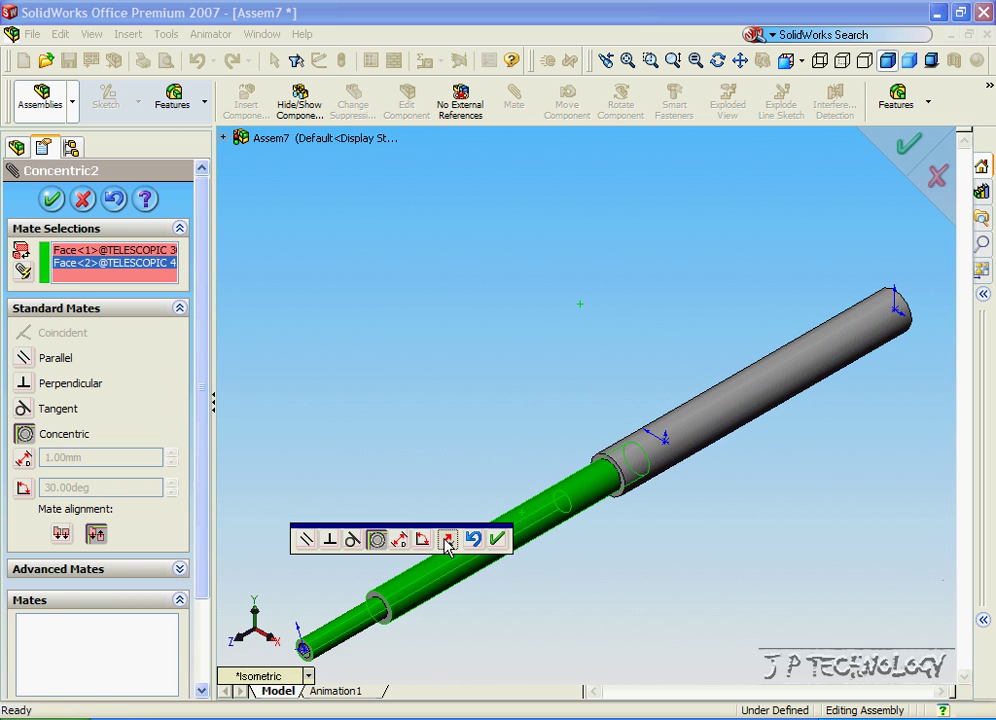
{"action": "left_click", "coordinate": [497, 539]}
Slide the Telescopic 30 tube out past the front end of Telescopic 45 and select its collar's shoulder face for a mate
{"action": "scroll", "coordinate": [429, 451], "scroll_direction": "up", "scroll_amount": 5}
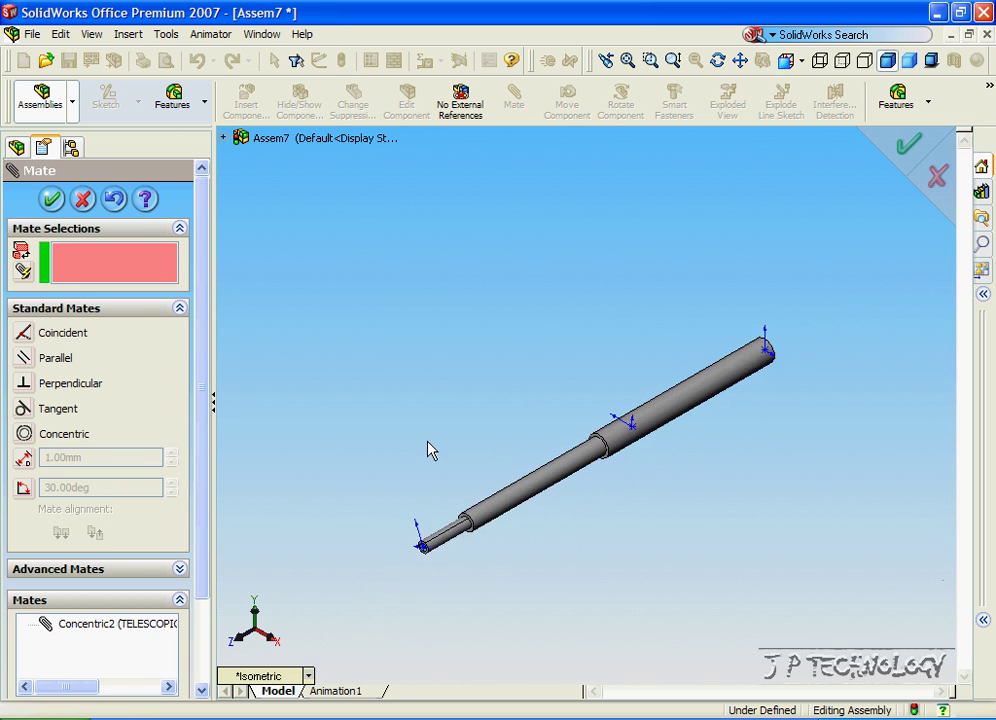
{"action": "left_click_drag", "start_coordinate": [493, 503], "coordinate": [372, 576]}
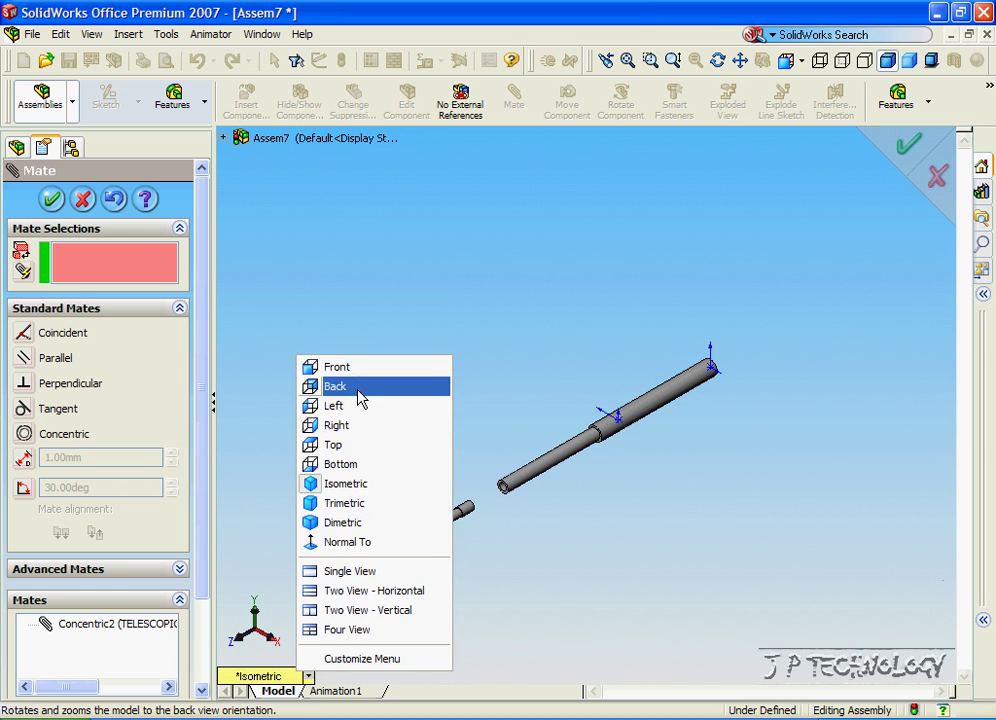
{"action": "left_click", "coordinate": [356, 369]}
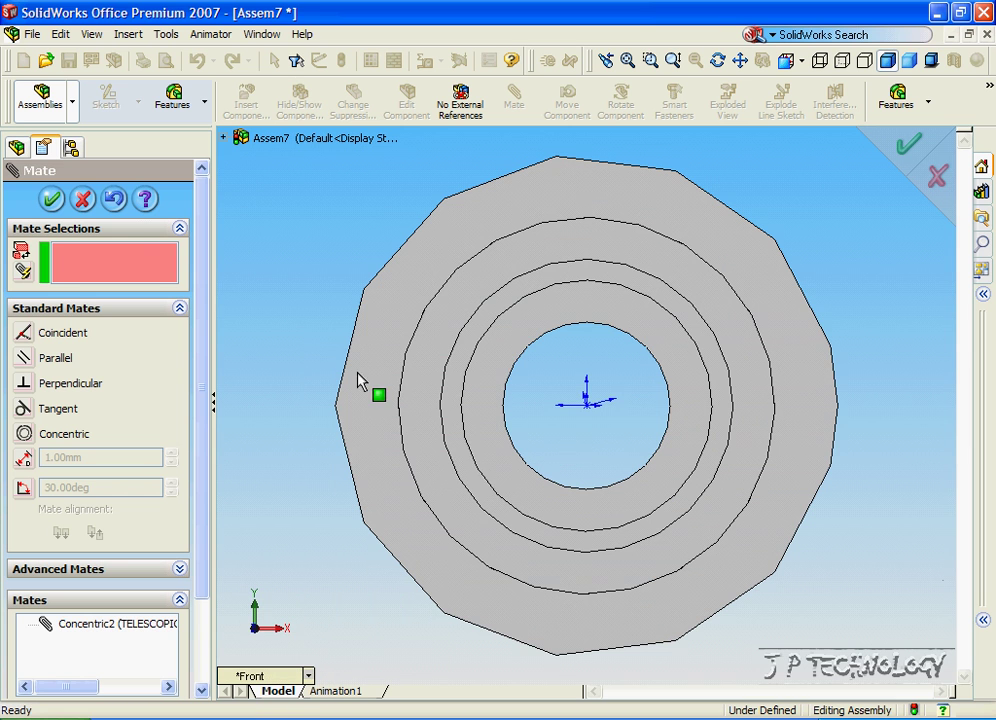
{"action": "left_click", "coordinate": [509, 299]}
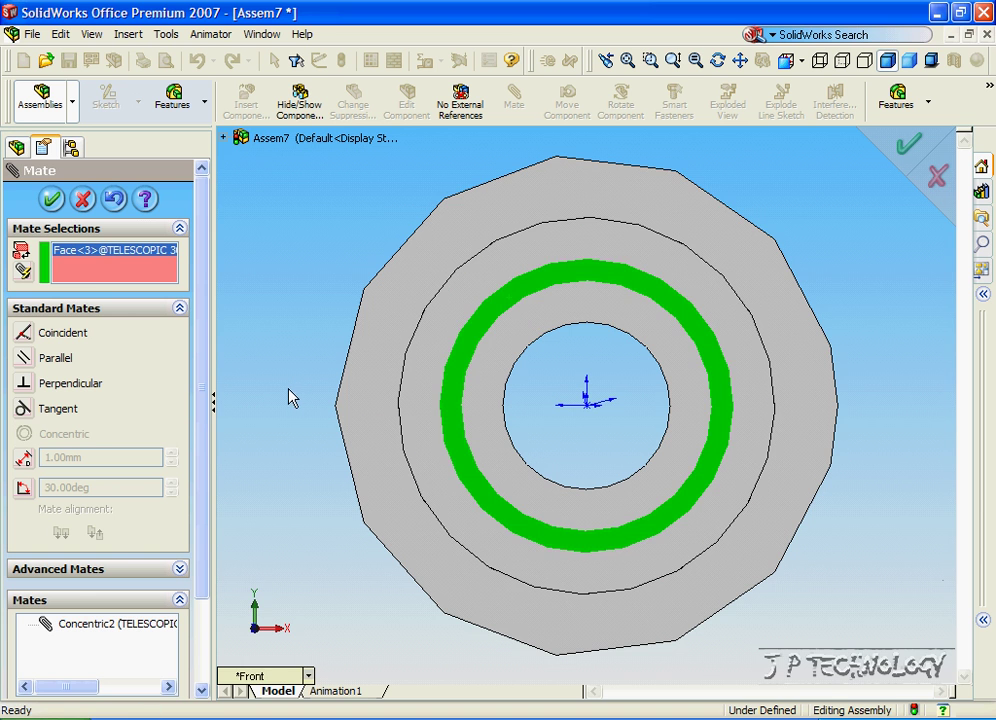
Select the internal shoulder face of the Telescopic 45 tube from the back view as the second face of the mate
{"action": "key", "text": "ctrl+shift+z"}
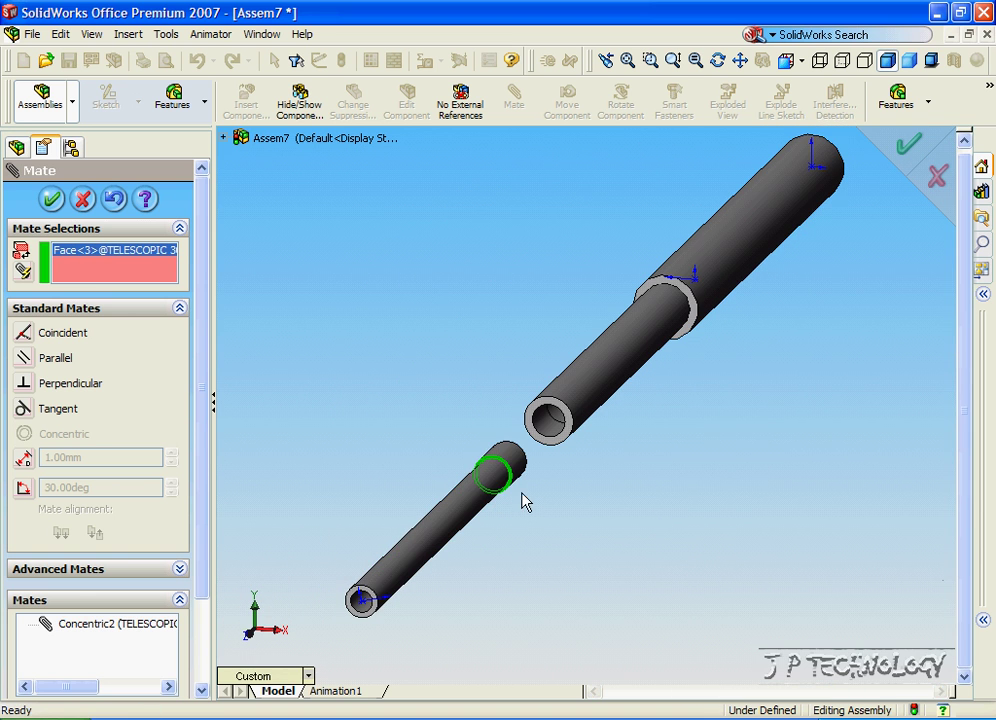
{"action": "key", "text": "f"}
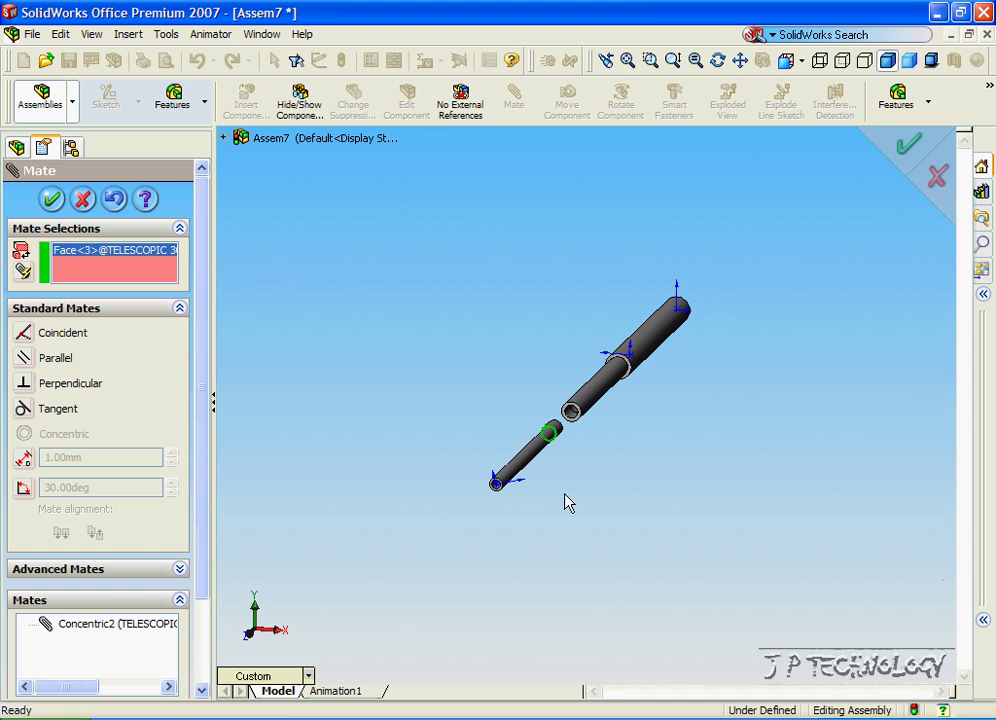
{"action": "left_click", "coordinate": [309, 676]}
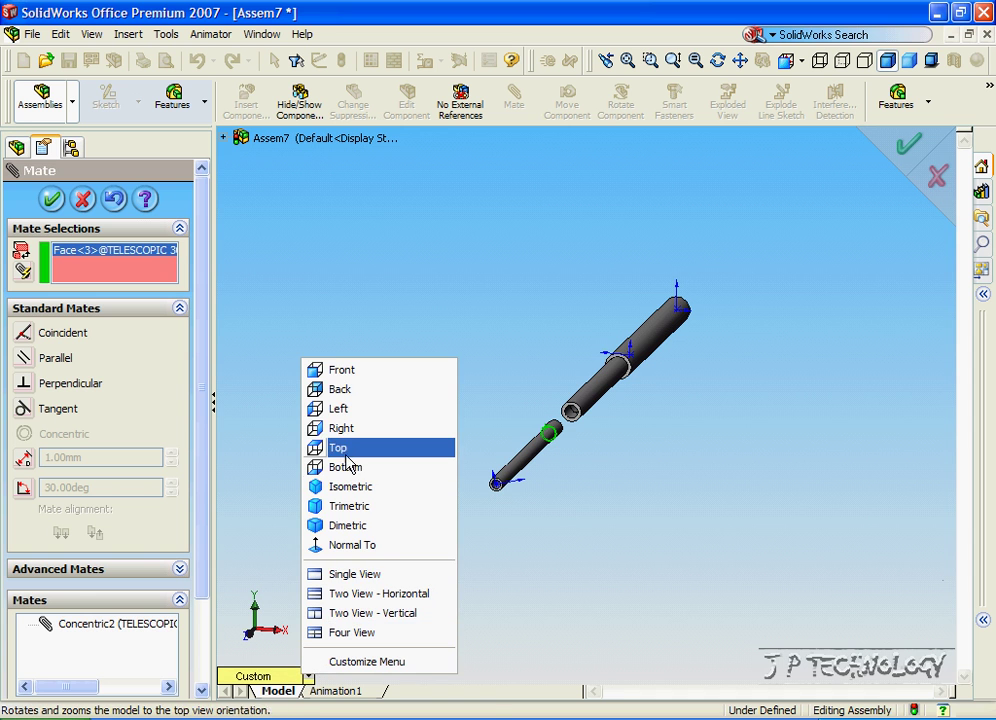
{"action": "left_click", "coordinate": [352, 389]}
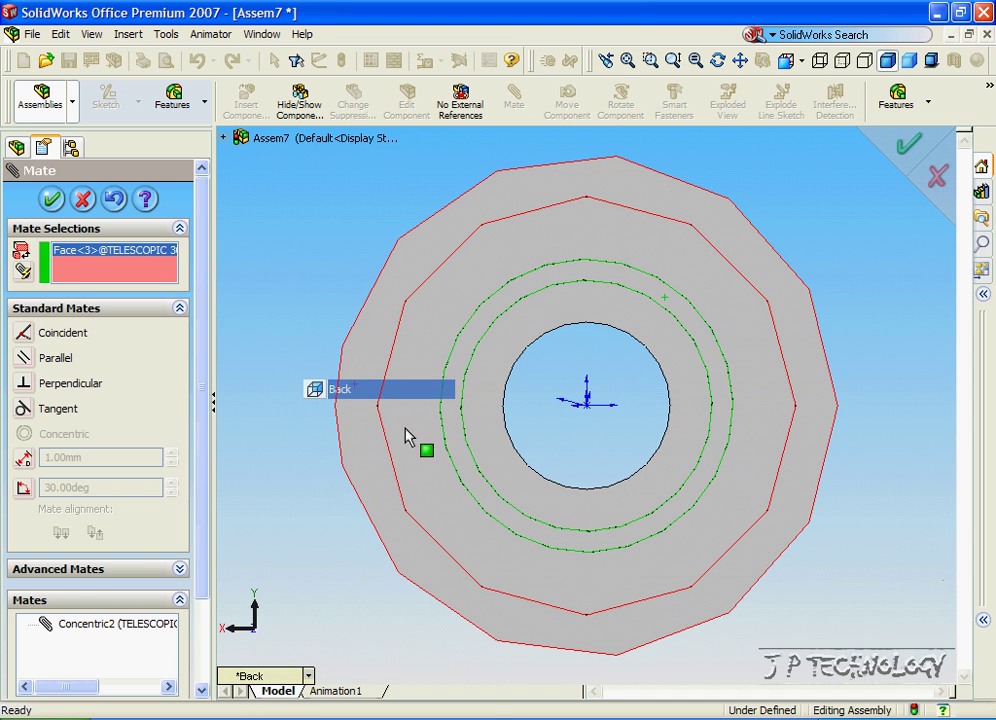
{"action": "left_click", "coordinate": [517, 297]}
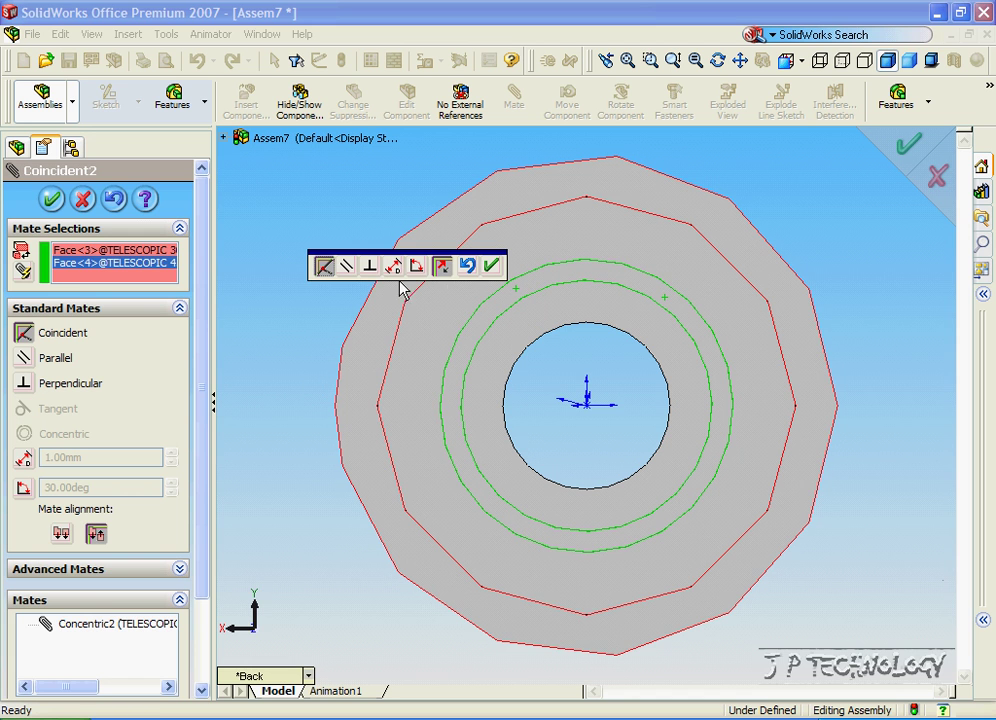
Make the mate an advanced limit distance mate and show the assembly as a wireframe in isometric view
{"action": "left_click", "coordinate": [181, 571]}
{"action": "left_click", "coordinate": [25, 331]}
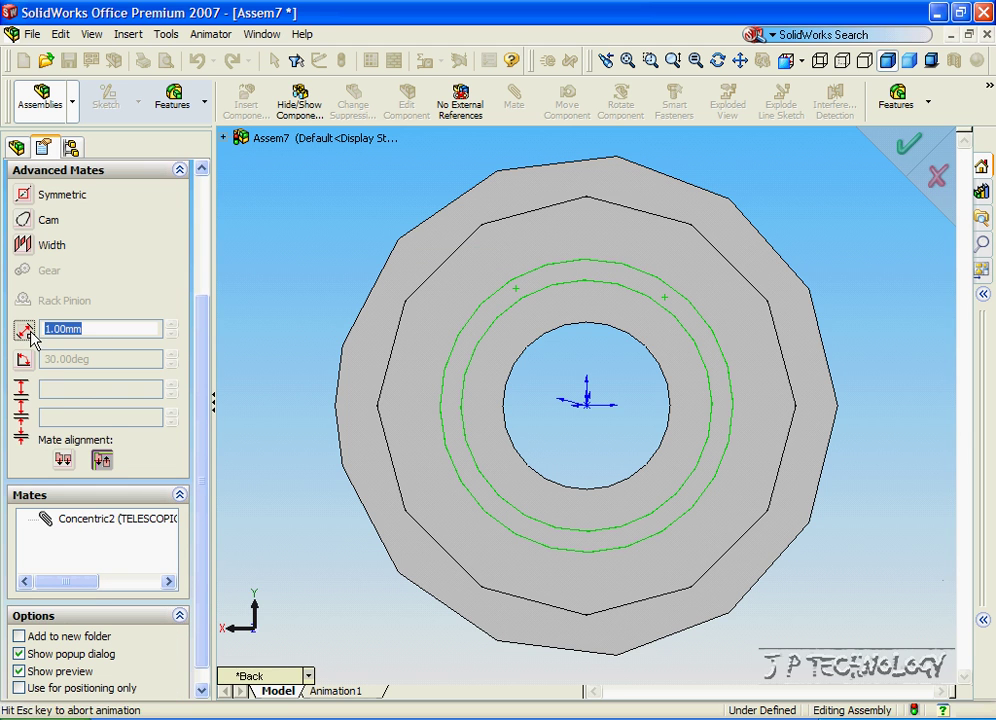
{"action": "left_click", "coordinate": [309, 675]}
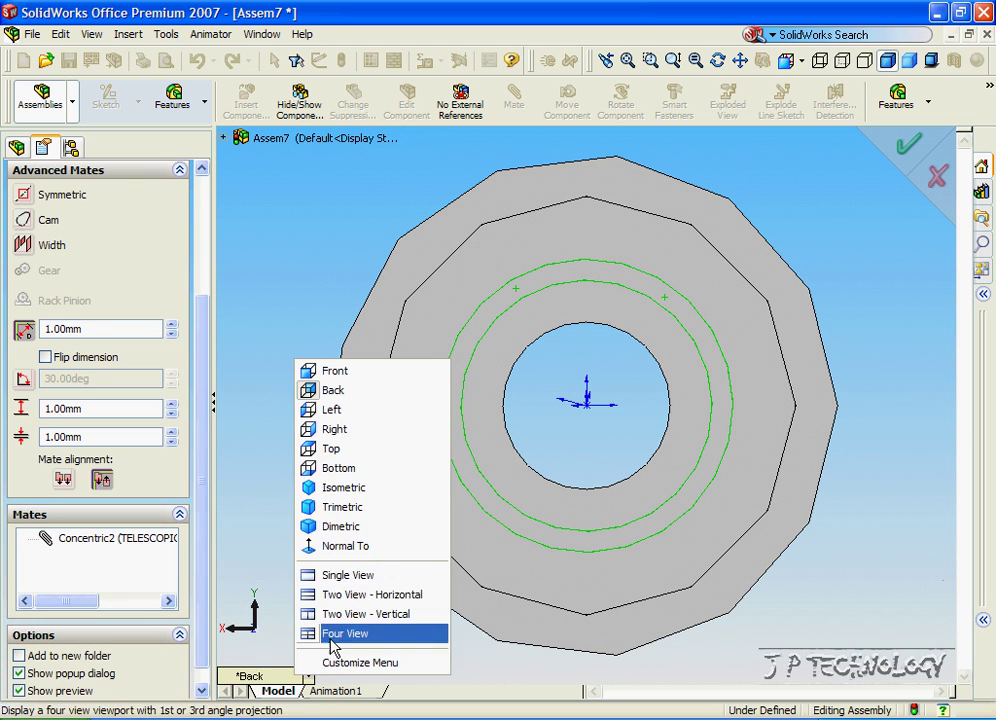
{"action": "left_click", "coordinate": [367, 494]}
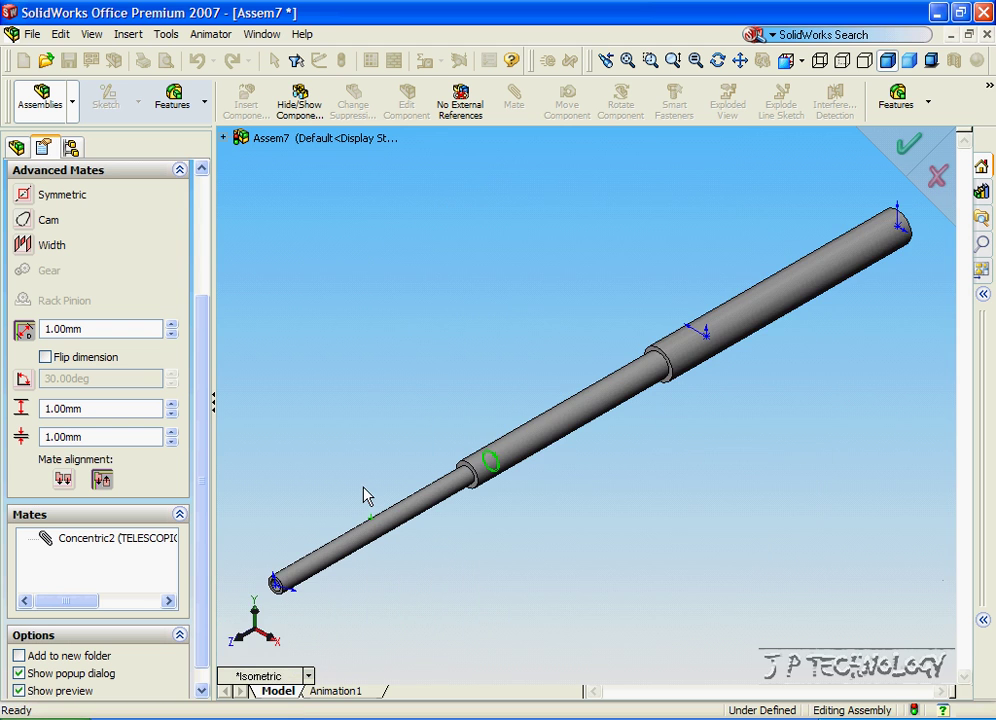
{"action": "left_click", "coordinate": [821, 61]}
Set the limit distance mate's minimum value to 0 mm and its maximum value to 800 mm
{"action": "left_click", "coordinate": [113, 430]}
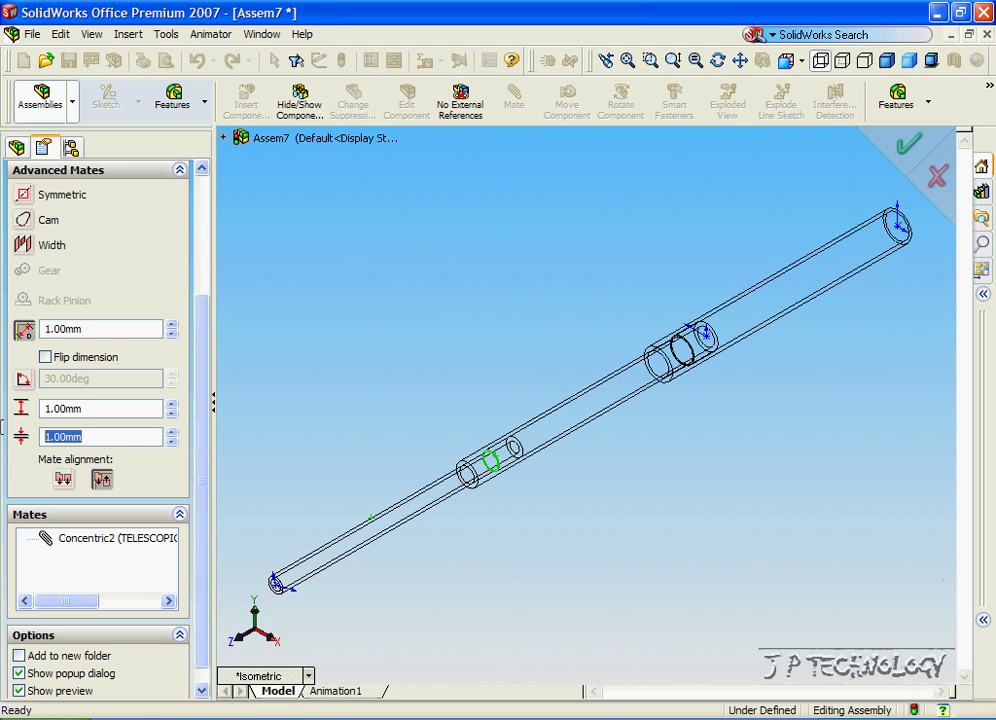
{"action": "type", "text": "0"}
{"action": "key", "text": "Return"}
{"action": "left_click", "coordinate": [93, 410]}
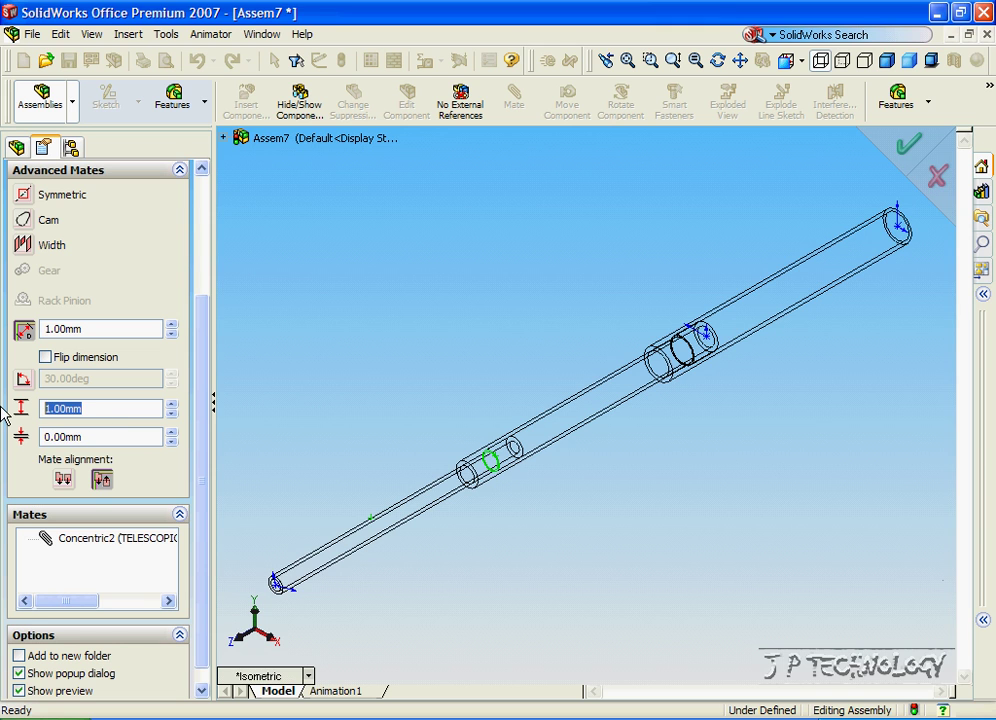
{"action": "type", "text": "800"}
{"action": "key", "text": "Return"}
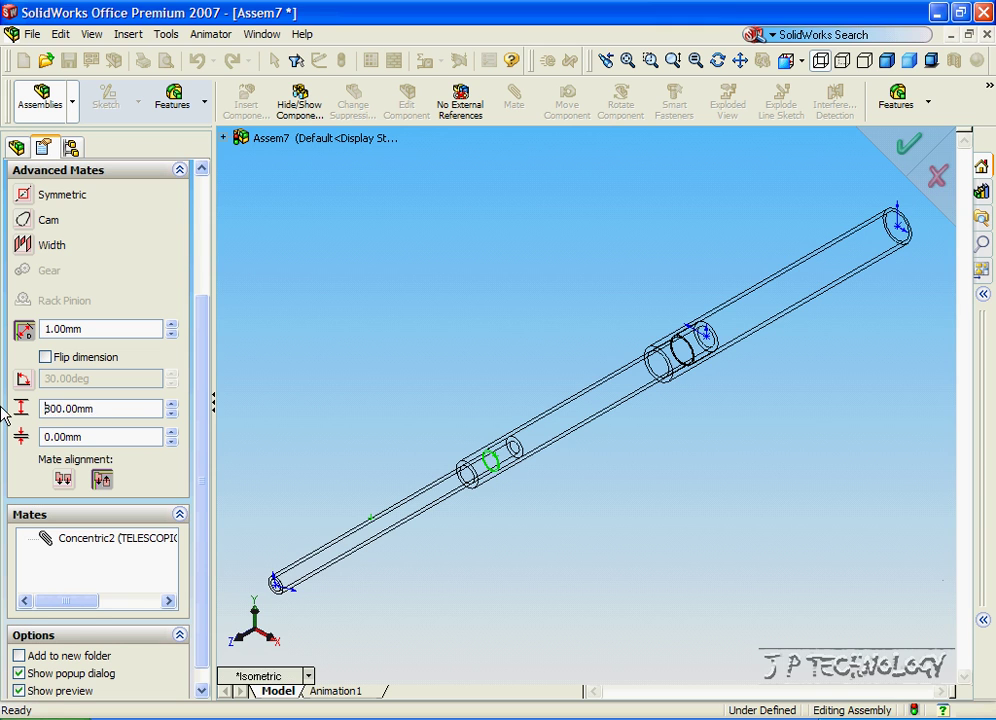
Set the mate's distance to 800 mm with the dimension flipped, and accept the limit mate to finish mating
{"action": "left_click", "coordinate": [103, 329]}
{"action": "type", "text": "800"}
{"action": "key", "text": "Return"}
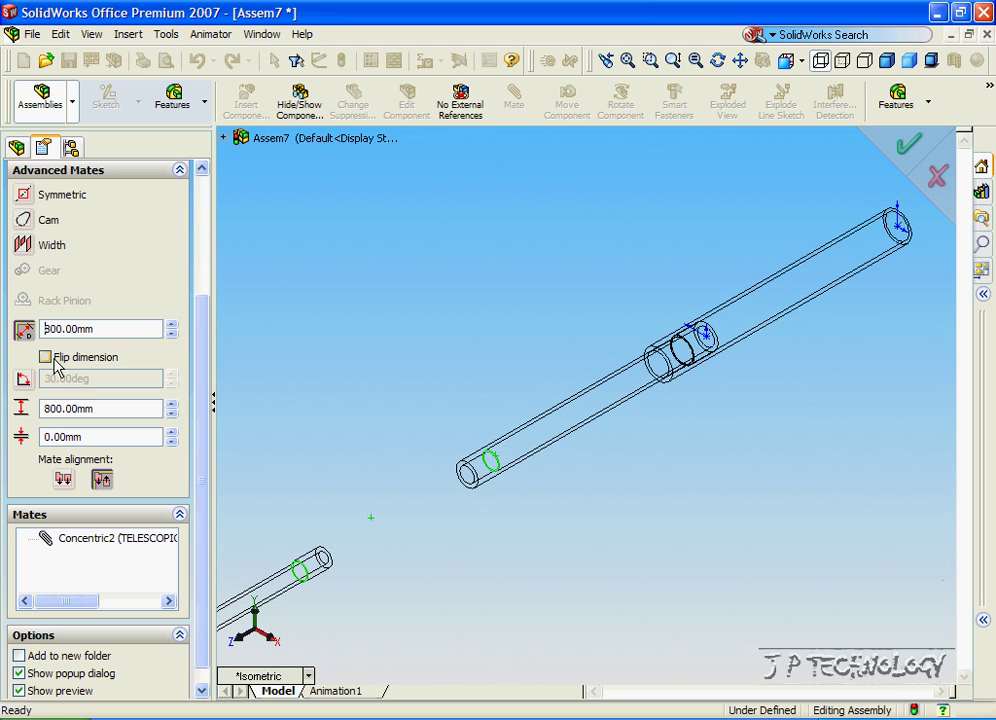
{"action": "left_click", "coordinate": [45, 357]}
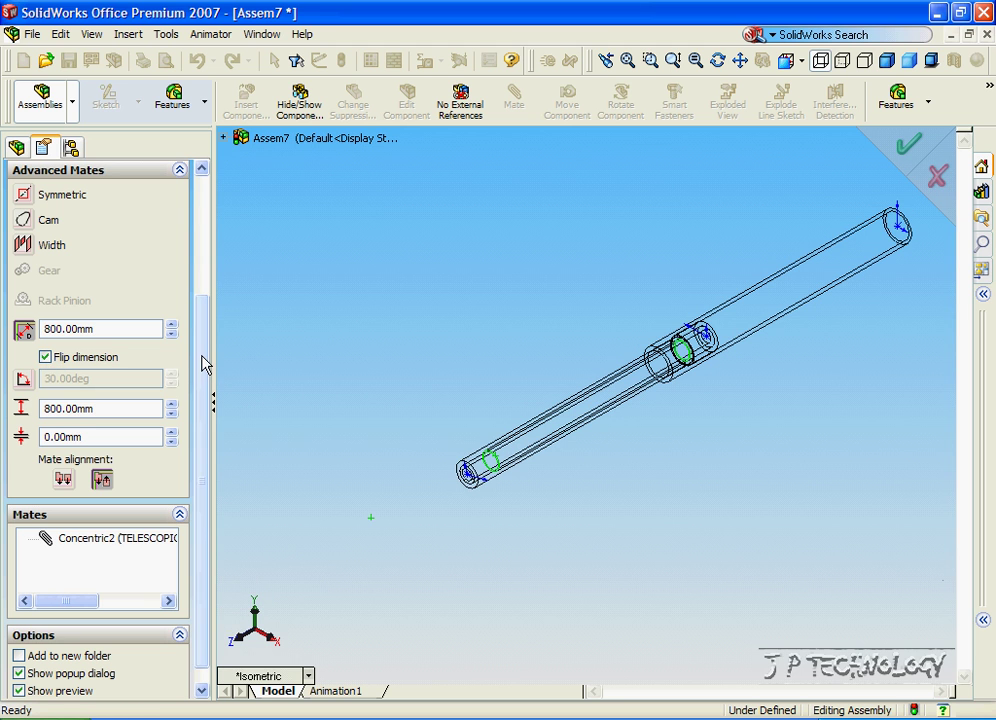
{"action": "left_click_drag", "start_coordinate": [203, 362], "coordinate": [196, 196]}
{"action": "left_click", "coordinate": [52, 199]}
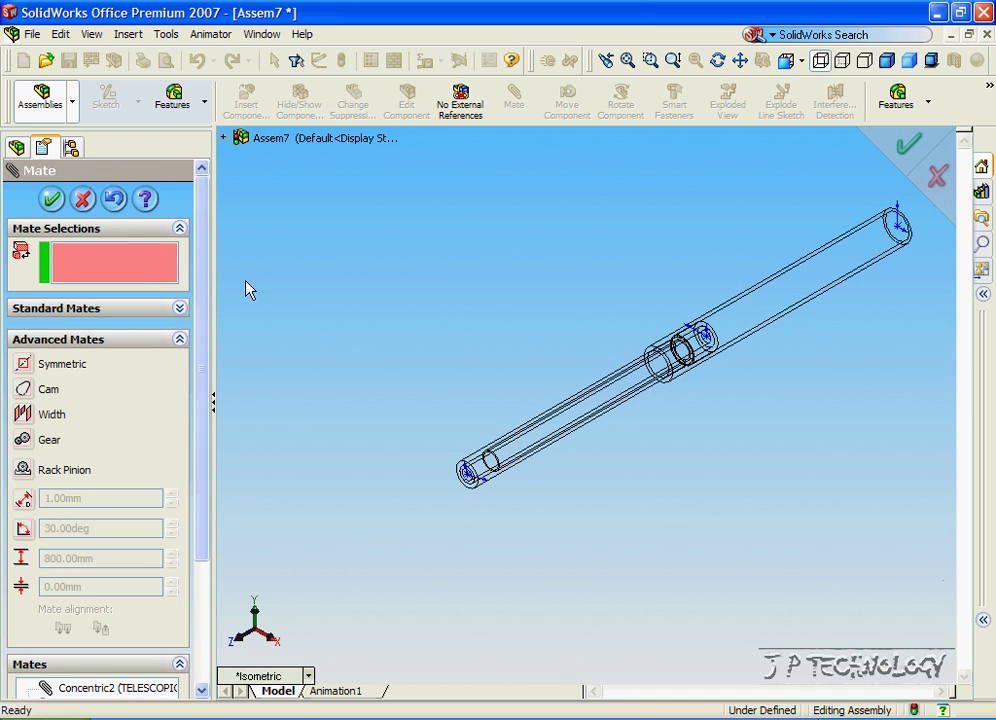
{"action": "left_click", "coordinate": [51, 200]}
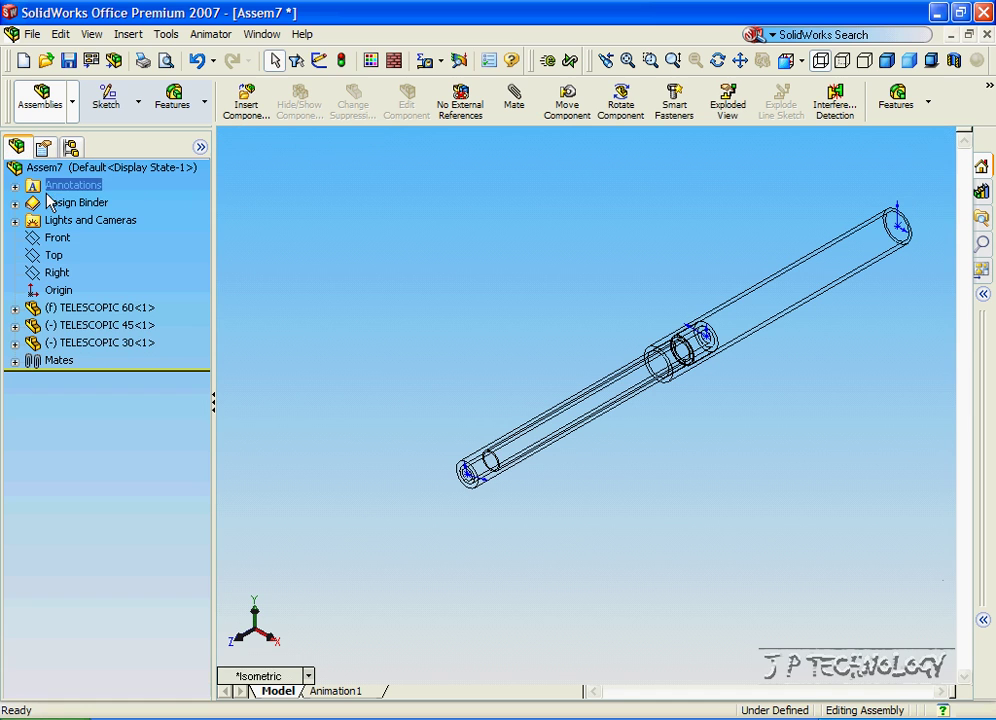
Return the display to shaded with edges and slide the Telescopic 30 tube outward to its limit
{"action": "left_click", "coordinate": [887, 62]}
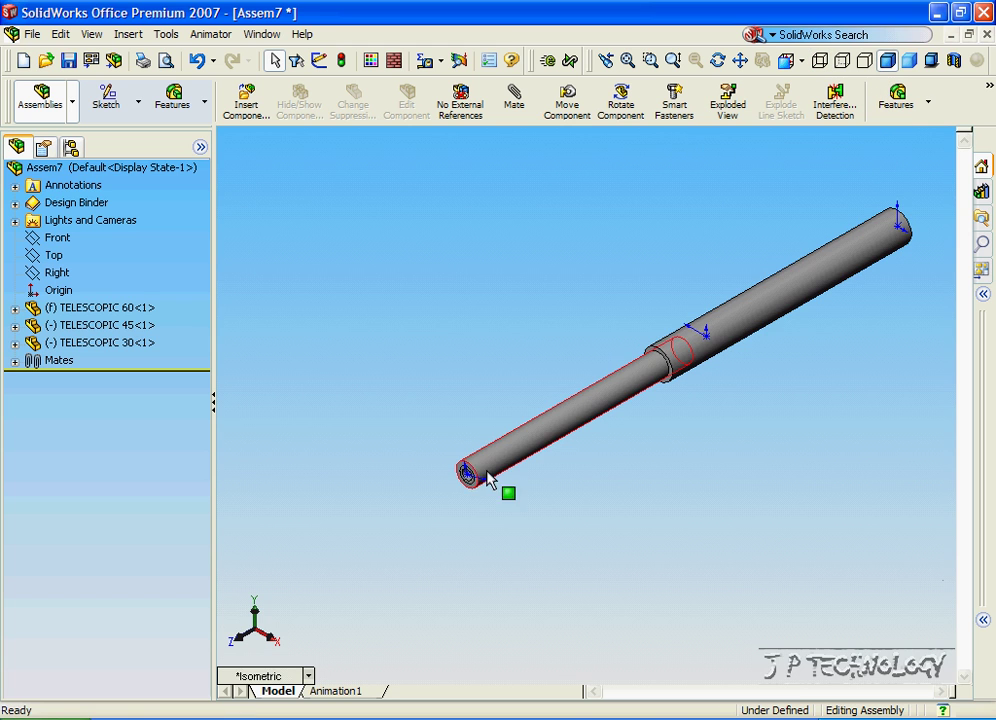
{"action": "left_click_drag", "start_coordinate": [474, 482], "coordinate": [284, 656]}
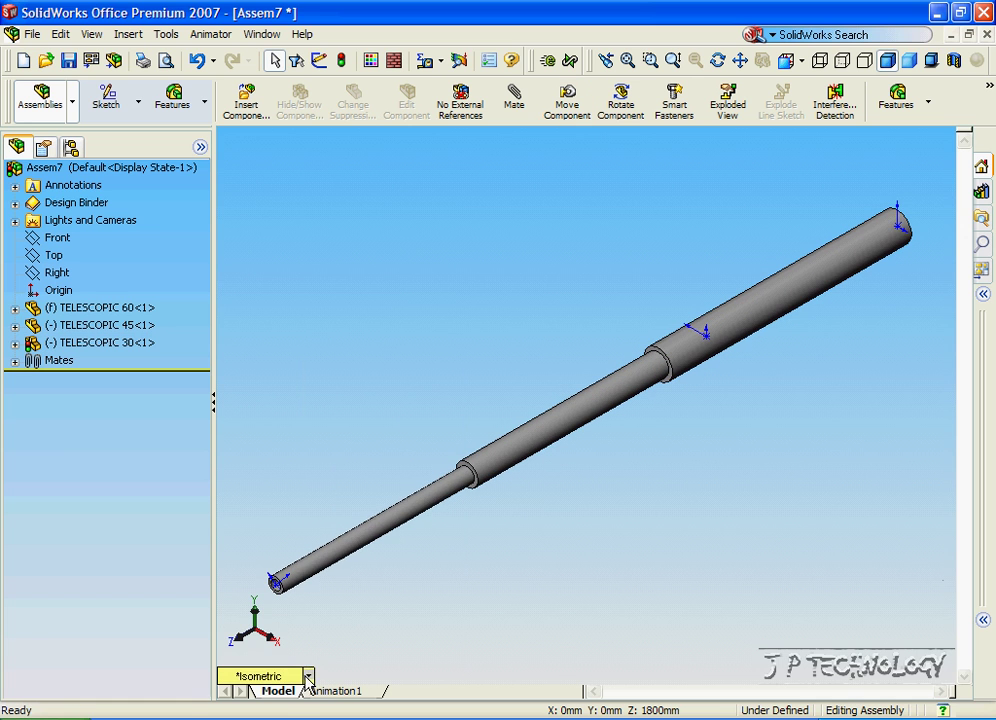
{"action": "left_click", "coordinate": [308, 676]}
{"action": "left_click", "coordinate": [372, 492]}
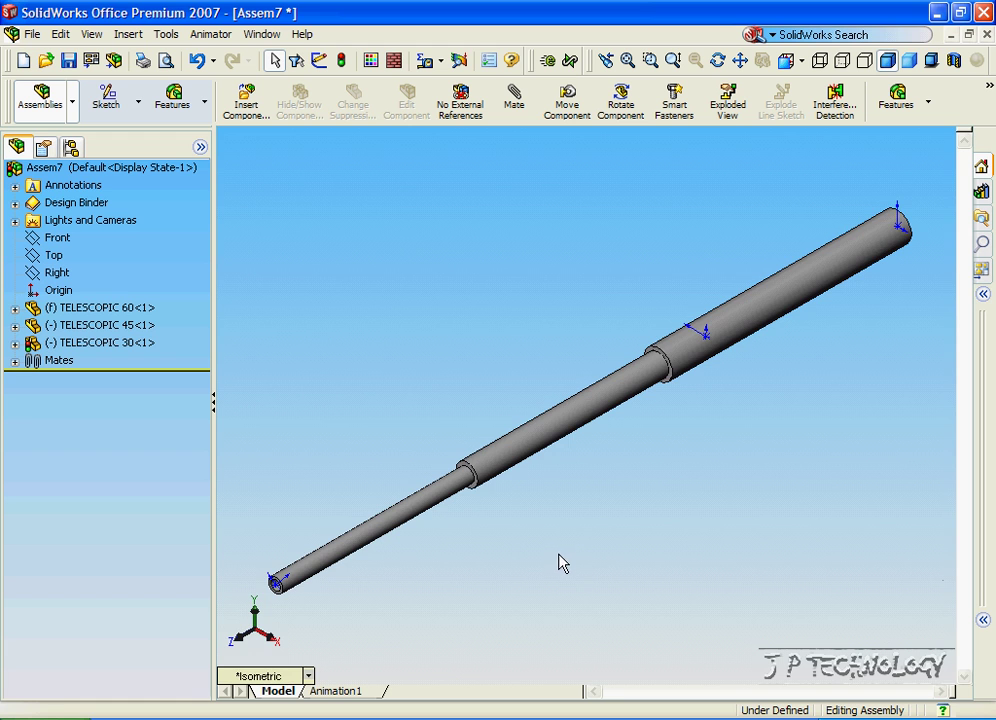
{"action": "middle_click_drag", "start_coordinate": [560, 562], "coordinate": [585, 543]}
{"action": "scroll", "coordinate": [550, 565], "scroll_direction": "up", "scroll_amount": 3}
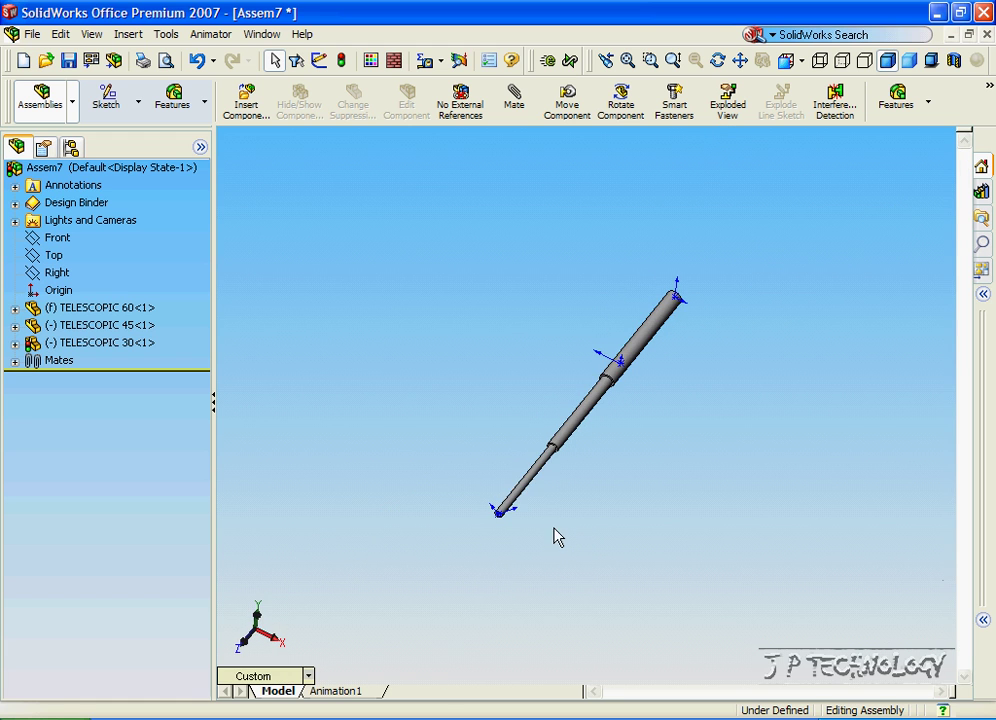
{"action": "left_click_drag", "start_coordinate": [520, 497], "coordinate": [497, 522]}
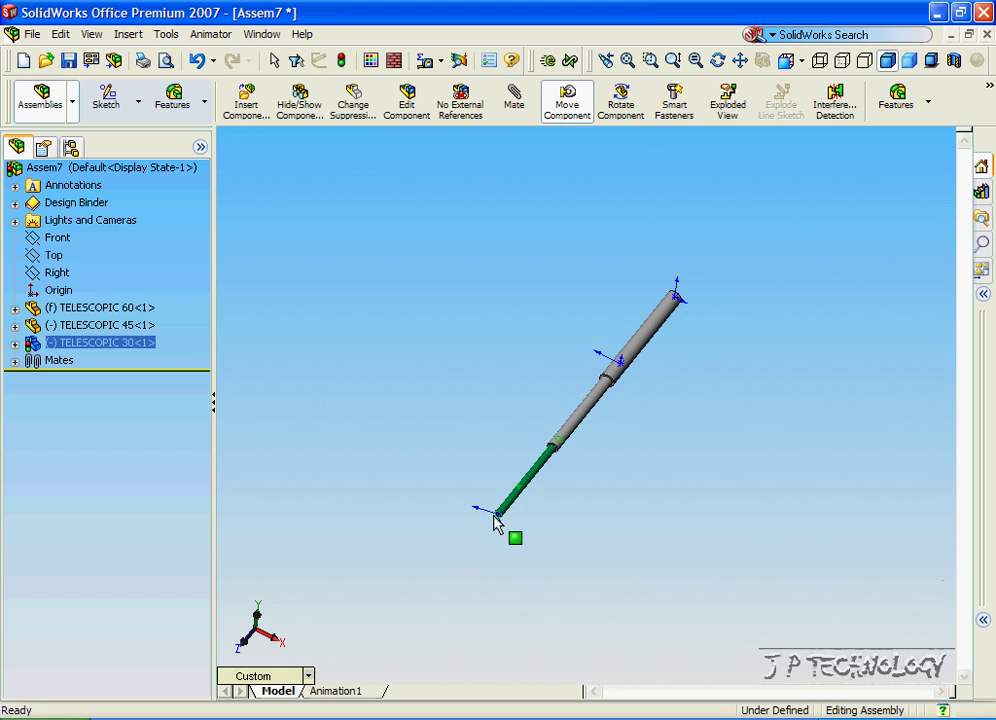
Hide the origins and show the assembly as a wireframe in the left view
{"action": "left_click", "coordinate": [90, 33]}
{"action": "left_click", "coordinate": [118, 231]}
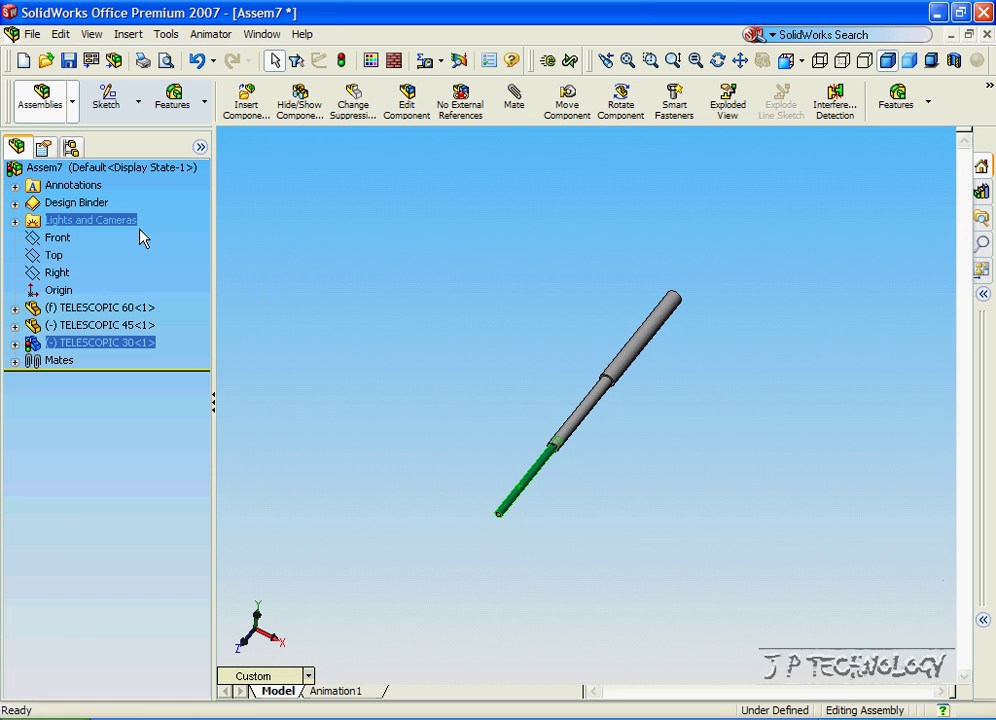
{"action": "left_click", "coordinate": [820, 60]}
{"action": "left_click", "coordinate": [310, 676]}
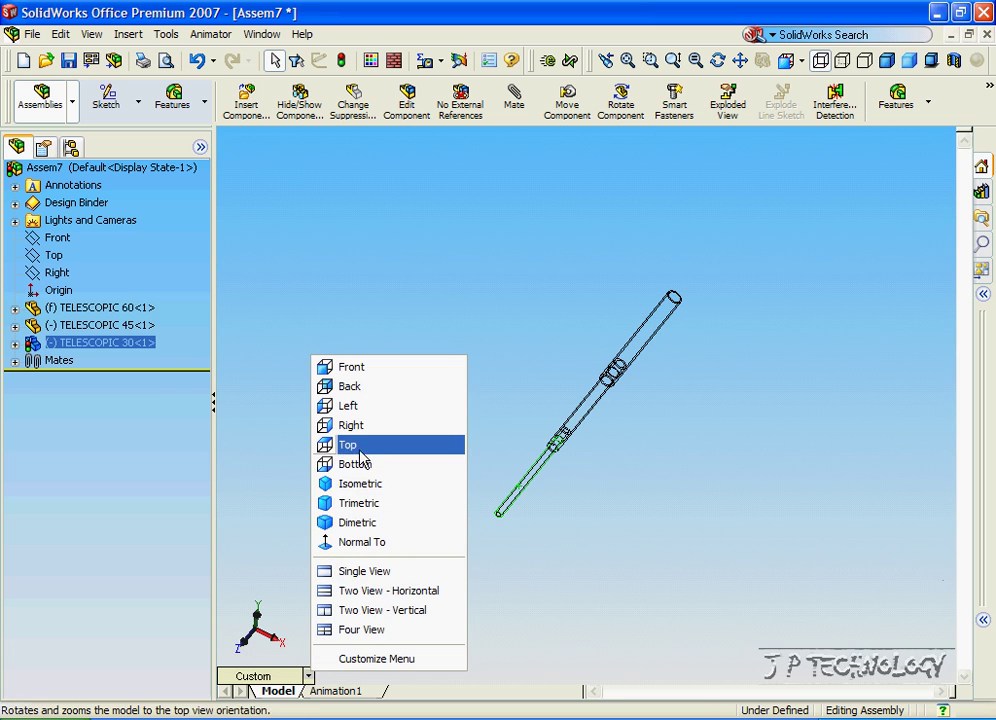
{"action": "left_click", "coordinate": [366, 406]}
{"action": "left_click", "coordinate": [577, 520]}
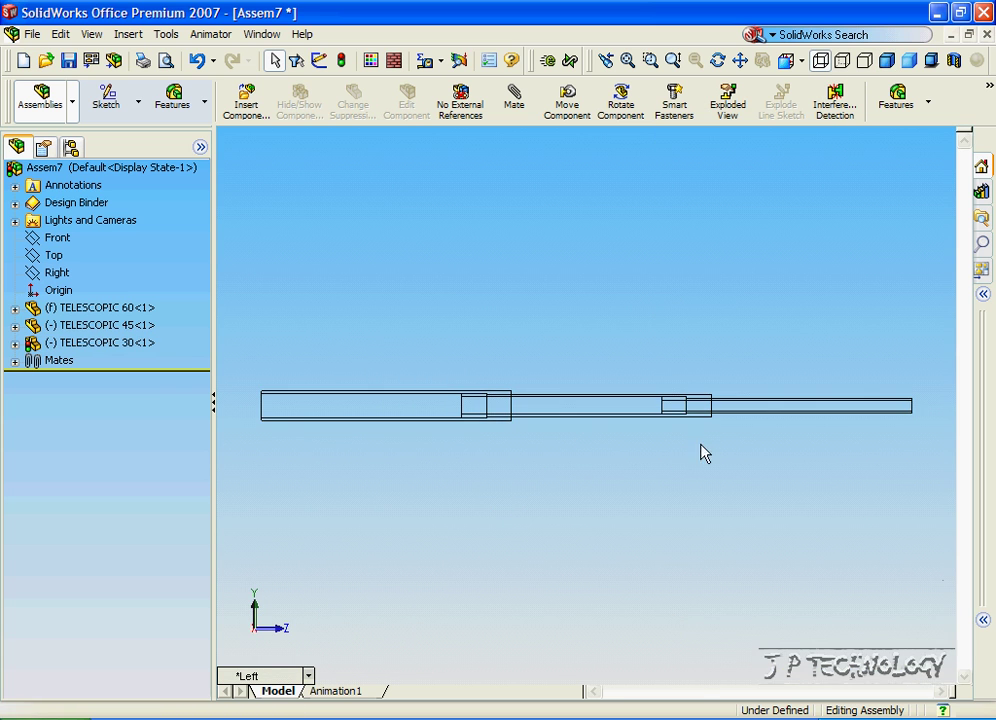
Test the Telescopic 30 tube against its outward limit and examine how the extended tubes overlap at both joints
{"action": "mouse_move", "coordinate": [901, 408]}
{"action": "left_mouse_down"}
{"action": "mouse_move", "coordinate": [474, 418]}
{"action": "mouse_move", "coordinate": [900, 410]}
{"action": "left_mouse_up"}
{"action": "key", "text": "Escape"}
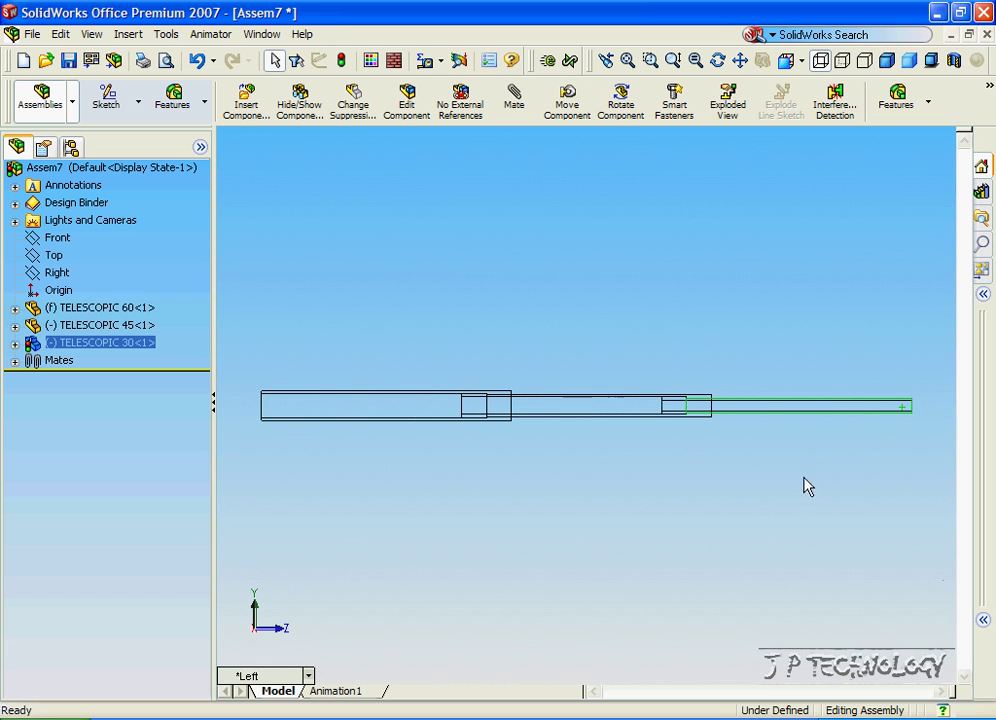
{"action": "left_click", "coordinate": [750, 485]}
{"action": "scroll", "coordinate": [631, 373], "scroll_direction": "down", "scroll_amount": 3}
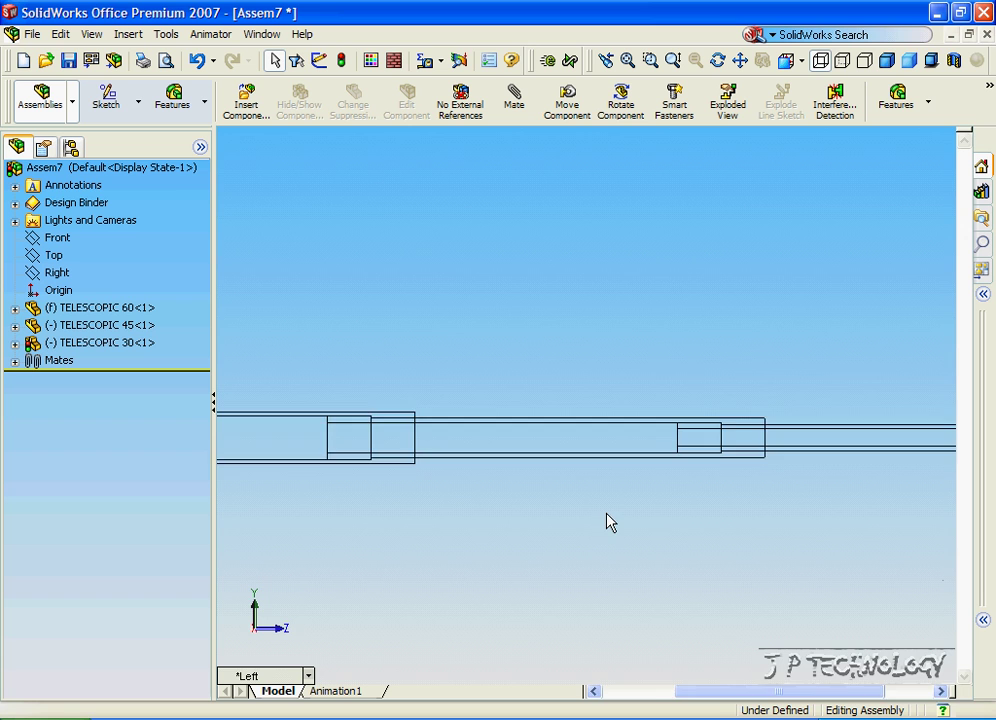
{"action": "scroll", "coordinate": [611, 522], "scroll_direction": "up", "scroll_amount": 5}
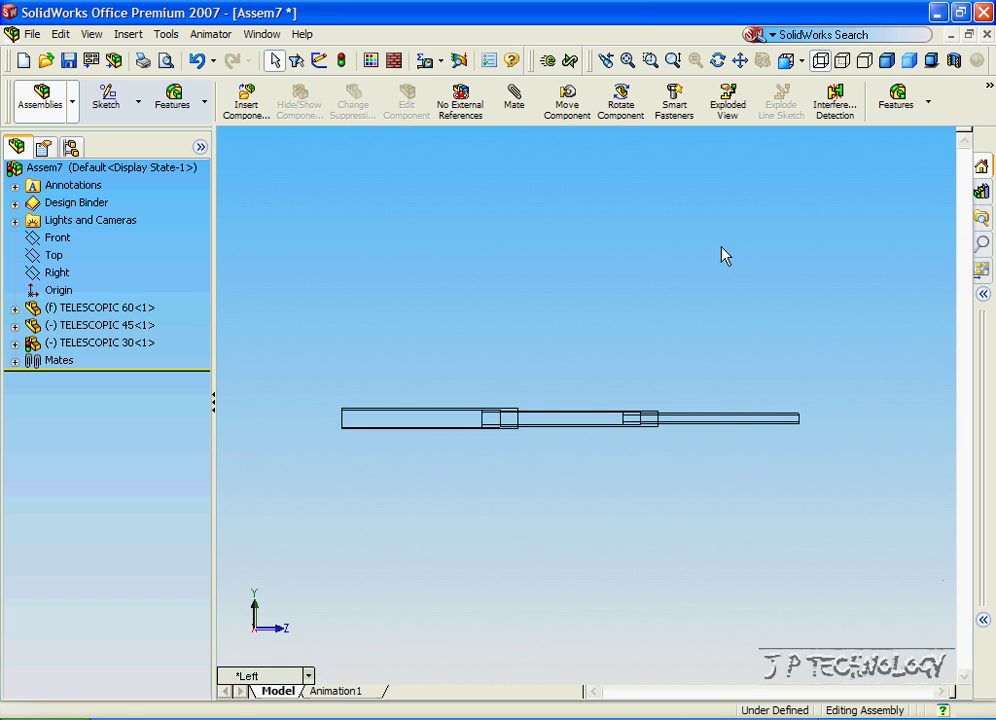
Show the extended assembly shaded with edges in isometric view
{"action": "left_click", "coordinate": [894, 62]}
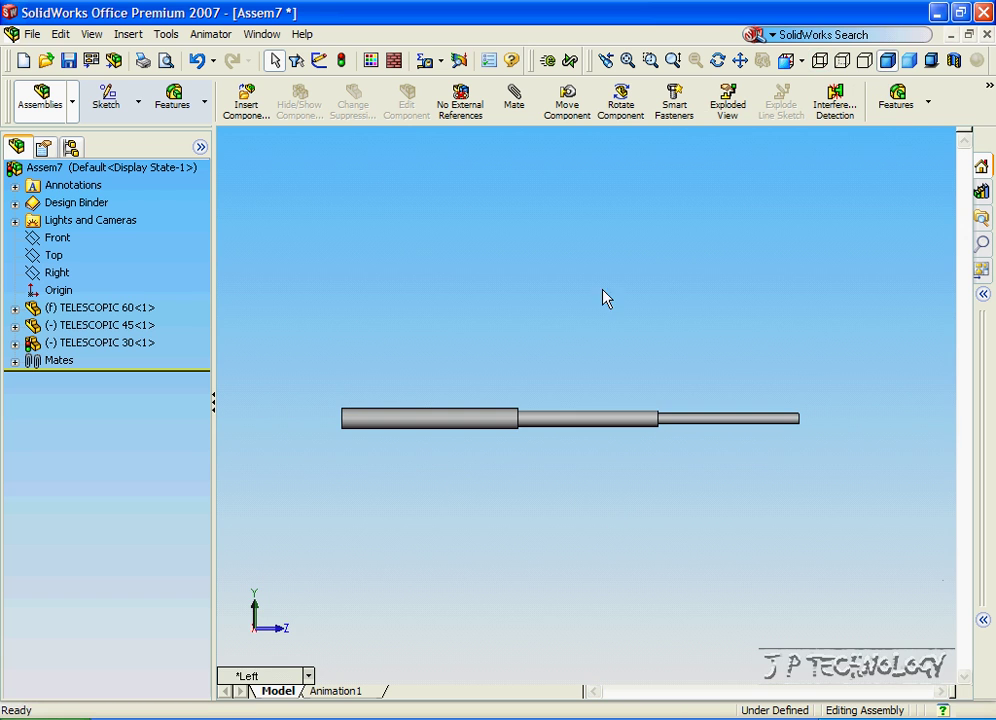
{"action": "left_click", "coordinate": [308, 676]}
{"action": "left_click", "coordinate": [387, 494]}
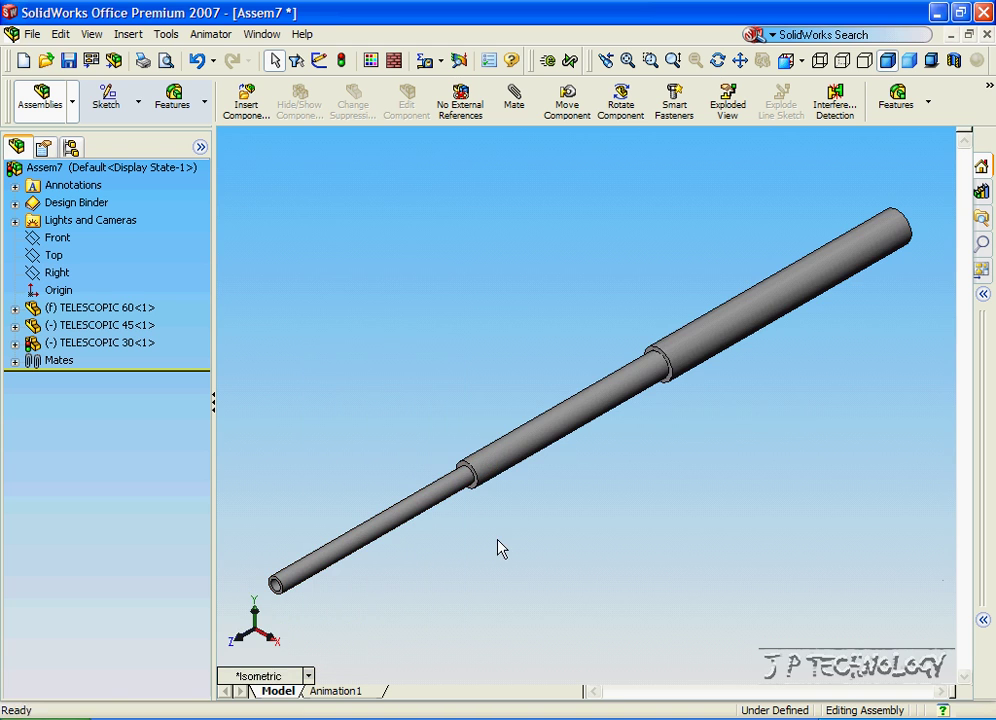